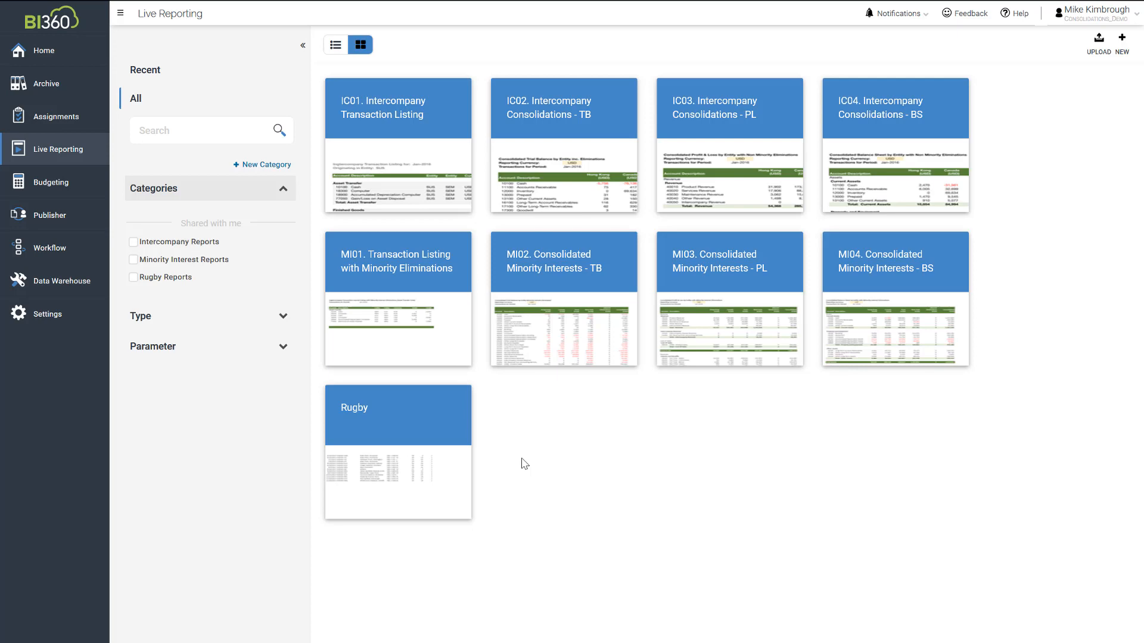
Review the IC01 Intercompany Transaction Listing report for period 201601 and entity SUS, and close it.
{"action": "mouse_move", "coordinate": [396, 144]}
{"action": "mouse_move", "coordinate": [714, 165]}
{"action": "mouse_move", "coordinate": [834, 158]}
{"action": "mouse_move", "coordinate": [739, 322]}
{"action": "mouse_move", "coordinate": [878, 290]}
{"action": "mouse_move", "coordinate": [723, 286]}
{"action": "mouse_move", "coordinate": [399, 179]}
{"action": "left_click", "coordinate": [399, 179]}
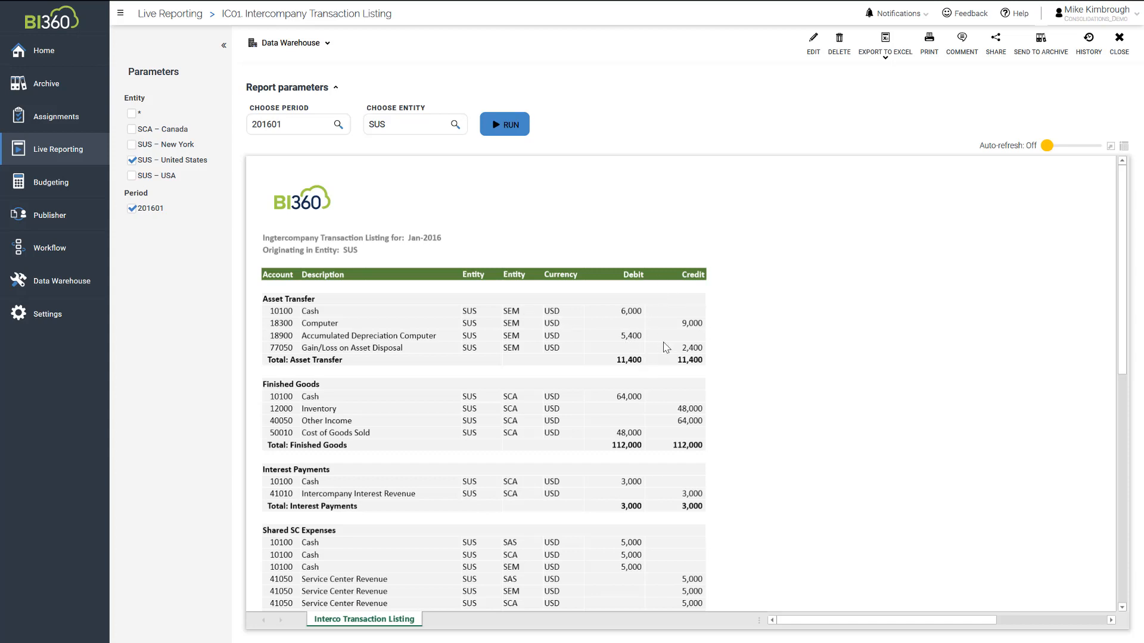
{"action": "scroll", "coordinate": [666, 347], "scroll_direction": "down", "scroll_amount": 1}
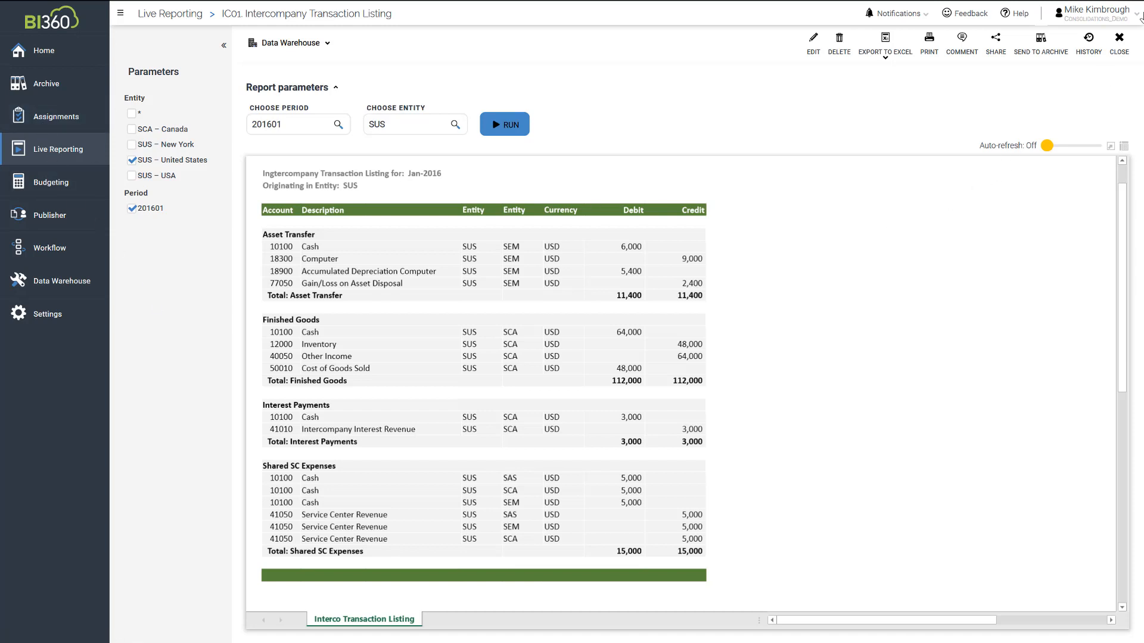
{"action": "left_click", "coordinate": [1120, 43]}
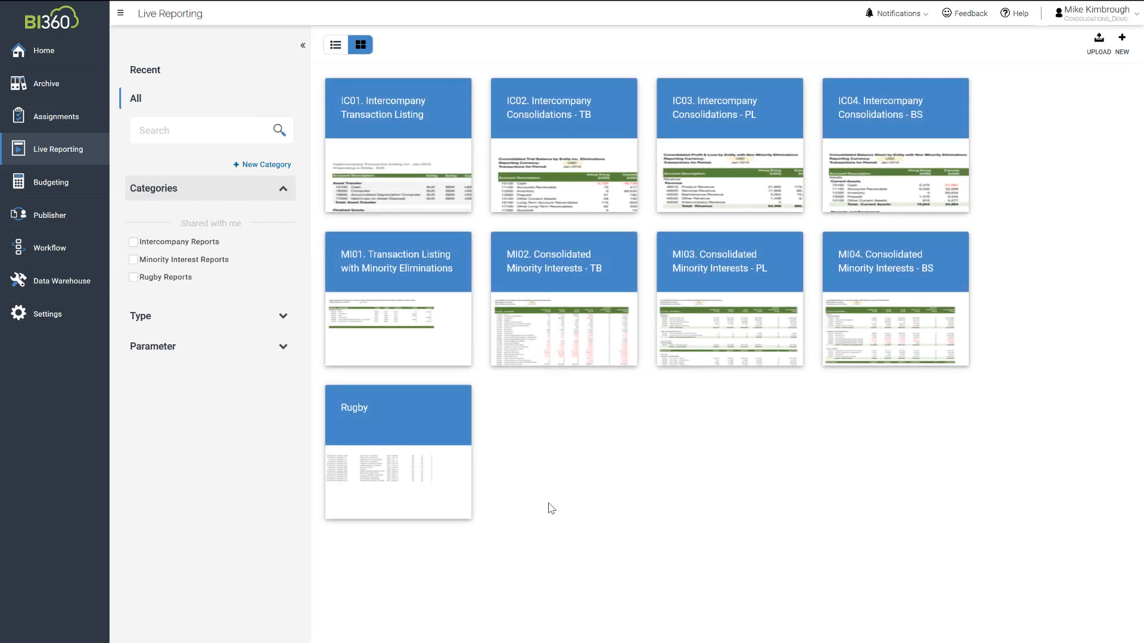
Open the IC03 Intercompany Consolidations - PL report and examine its eliminations column for the intercompany accounts.
{"action": "mouse_move", "coordinate": [720, 237]}
{"action": "mouse_move", "coordinate": [733, 179]}
{"action": "left_click", "coordinate": [735, 178]}
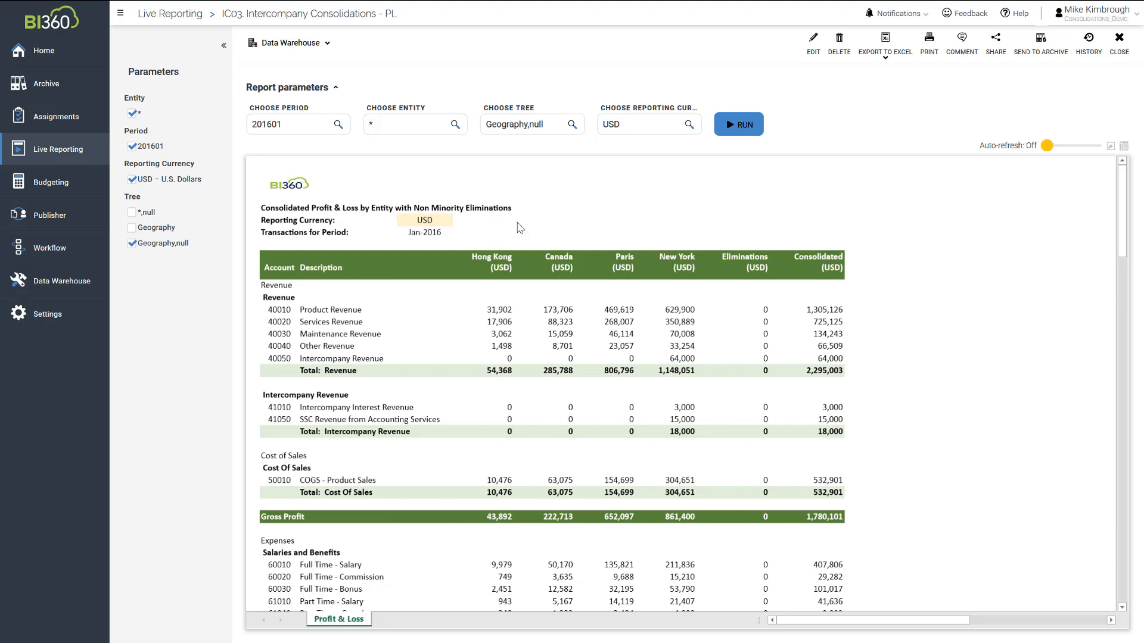
{"action": "scroll", "coordinate": [517, 227], "scroll_direction": "down", "scroll_amount": 1}
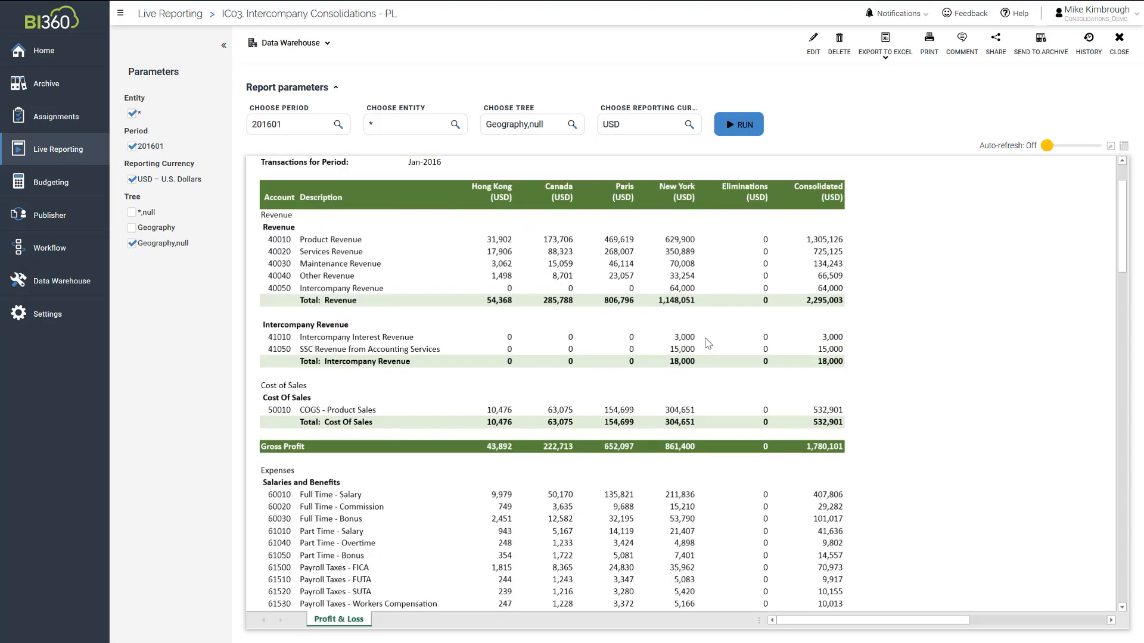
{"action": "scroll", "coordinate": [705, 347], "scroll_direction": "down", "scroll_amount": 3}
{"action": "scroll", "coordinate": [705, 349], "scroll_direction": "down", "scroll_amount": 2}
{"action": "scroll", "coordinate": [685, 361], "scroll_direction": "up", "scroll_amount": 6}
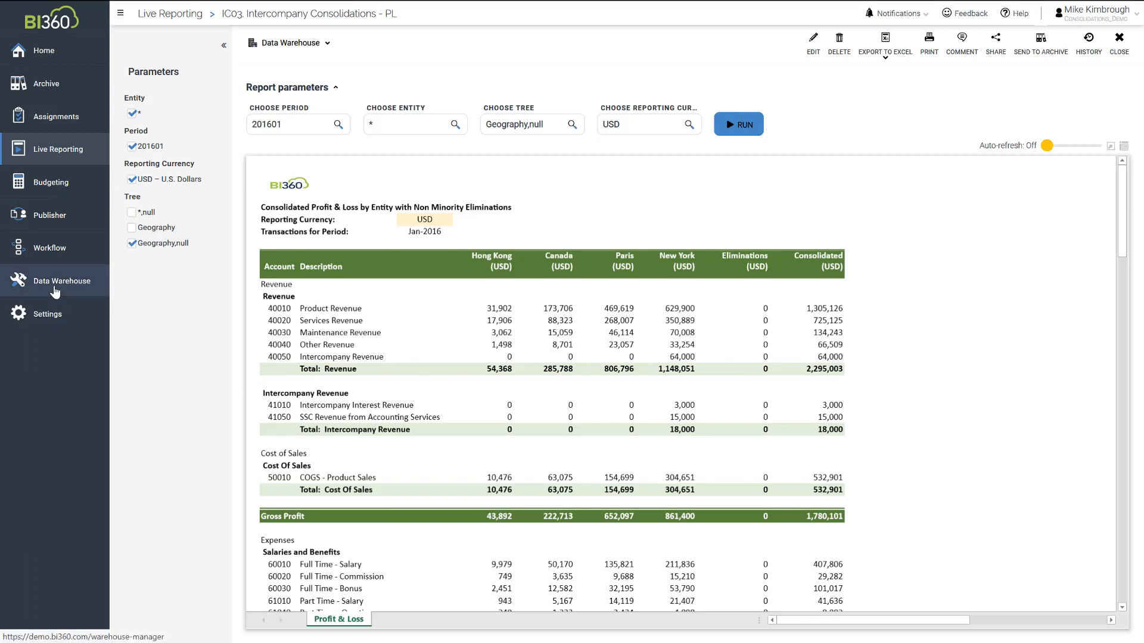
Open the run parameters of the BI360_Interco_Elim_Trans rule among the Data Warehouse rules.
{"action": "left_click", "coordinate": [56, 291]}
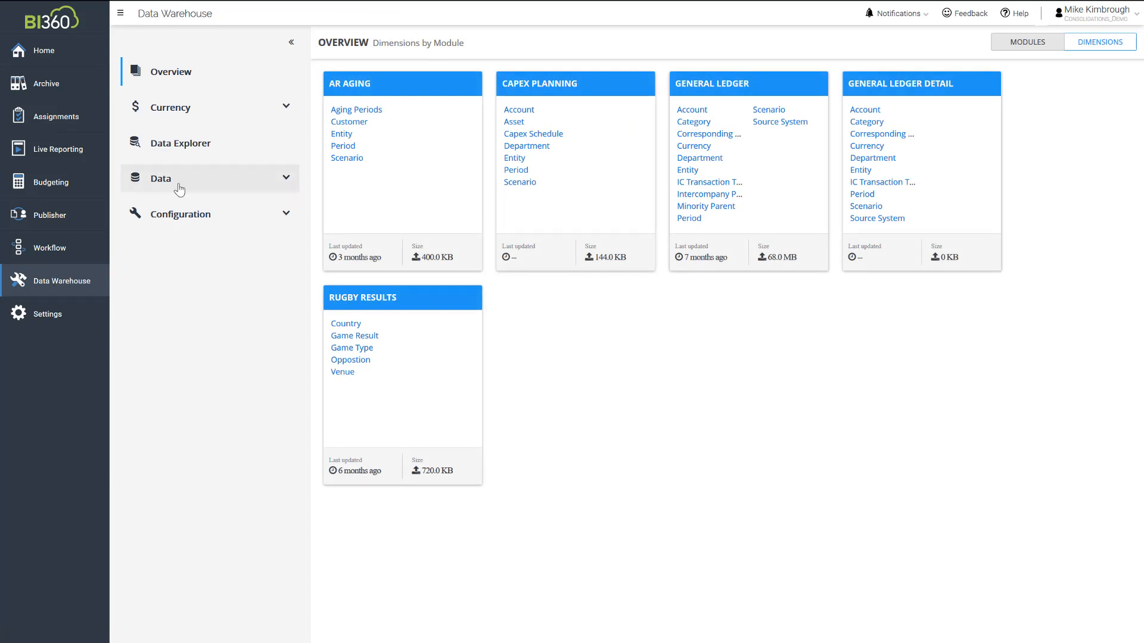
{"action": "left_click", "coordinate": [180, 187]}
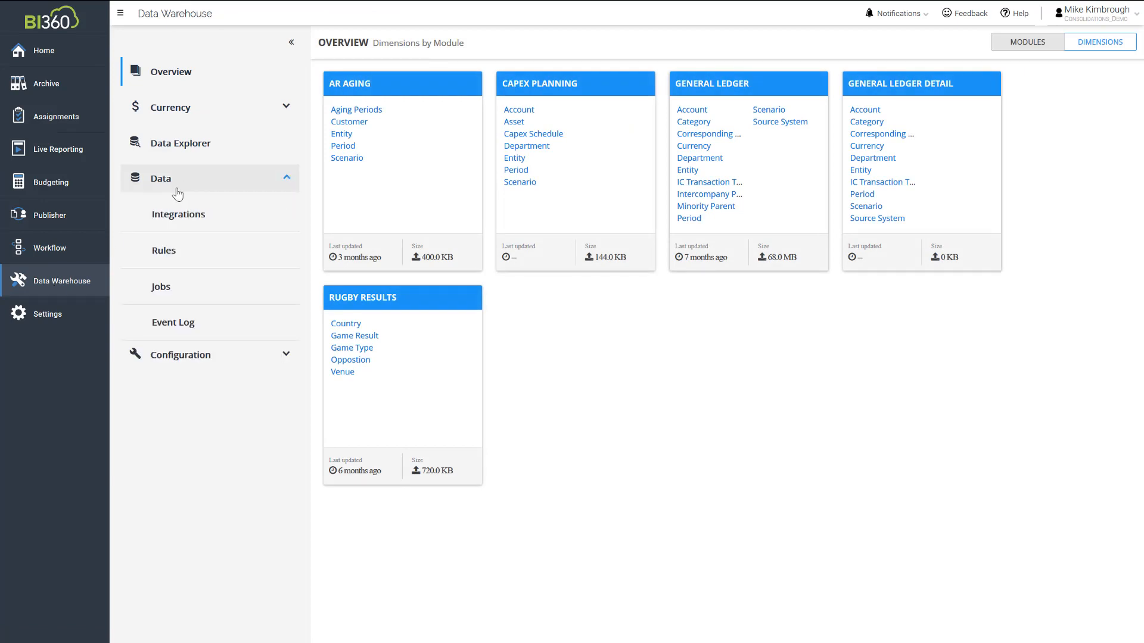
{"action": "left_click", "coordinate": [176, 256]}
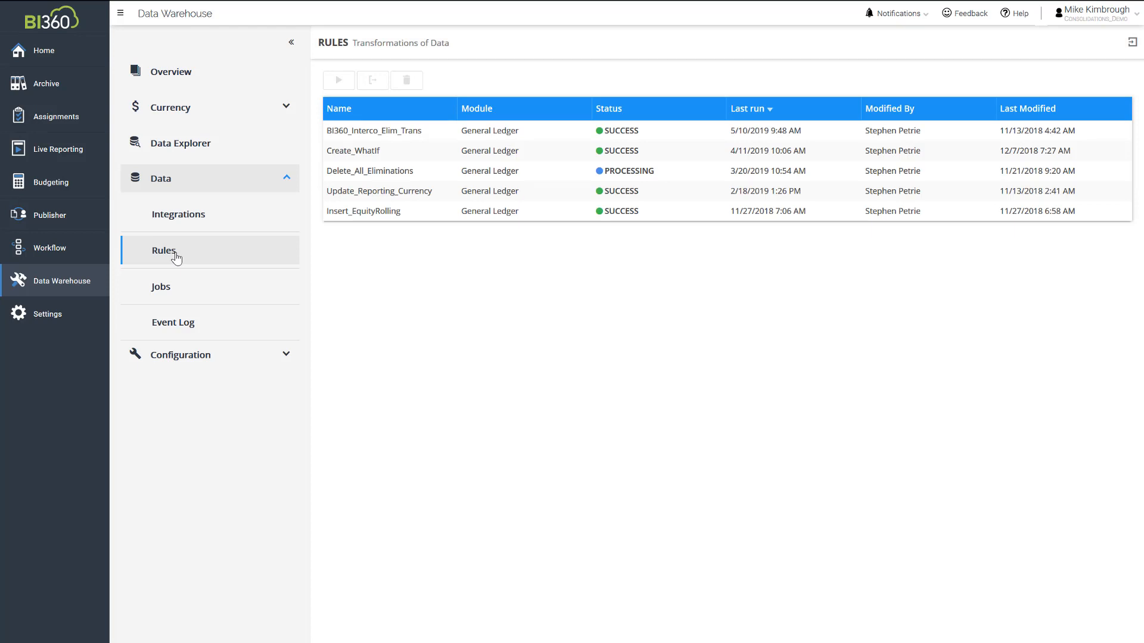
{"action": "left_click", "coordinate": [370, 137]}
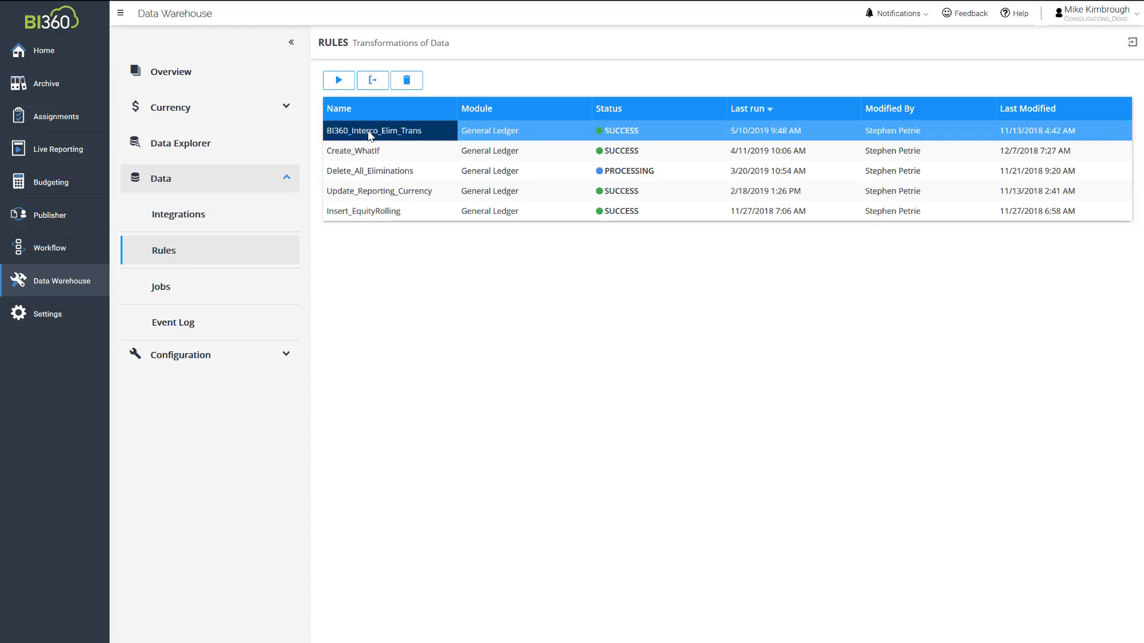
{"action": "left_click", "coordinate": [339, 79]}
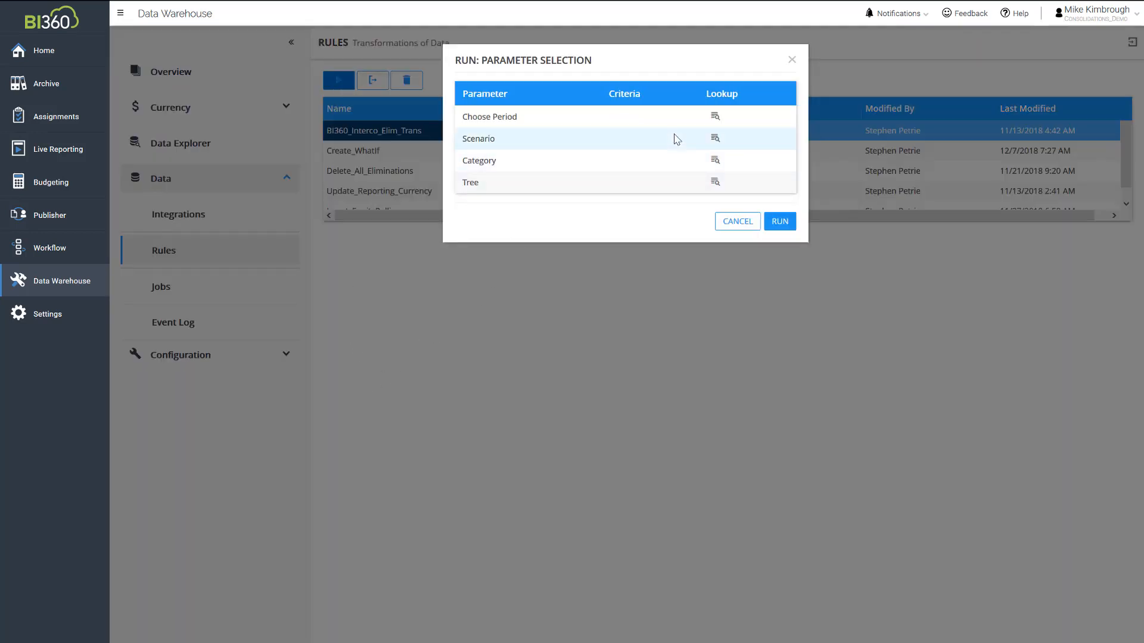
Set the elimination rule's period to 201601 and its scenario to ACT (Actual).
{"action": "left_click", "coordinate": [716, 117]}
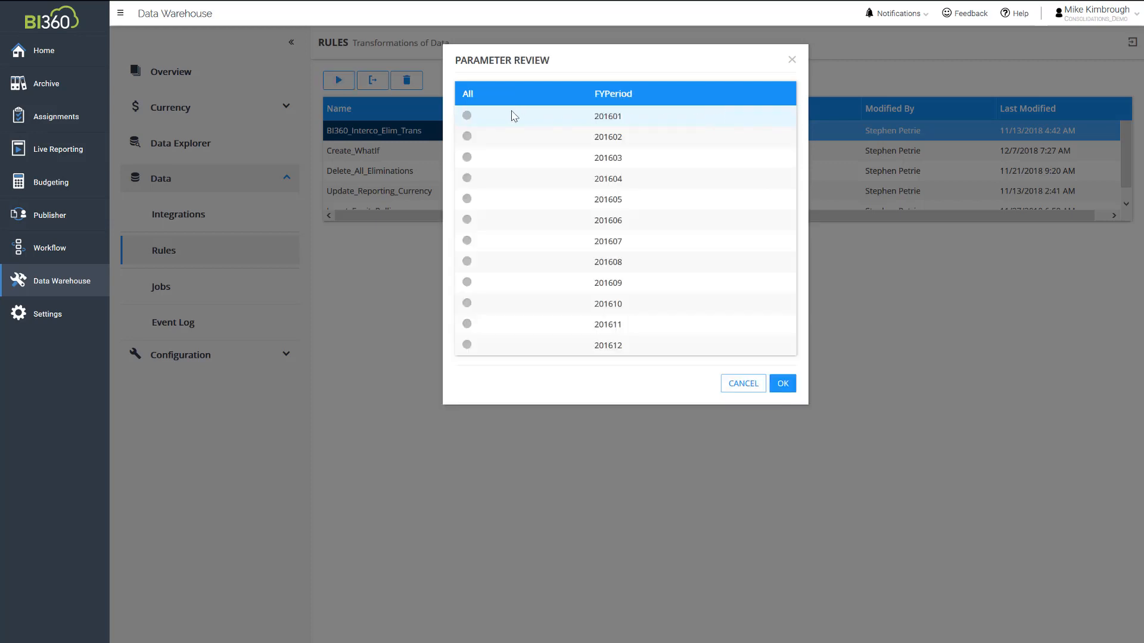
{"action": "left_click", "coordinate": [468, 116]}
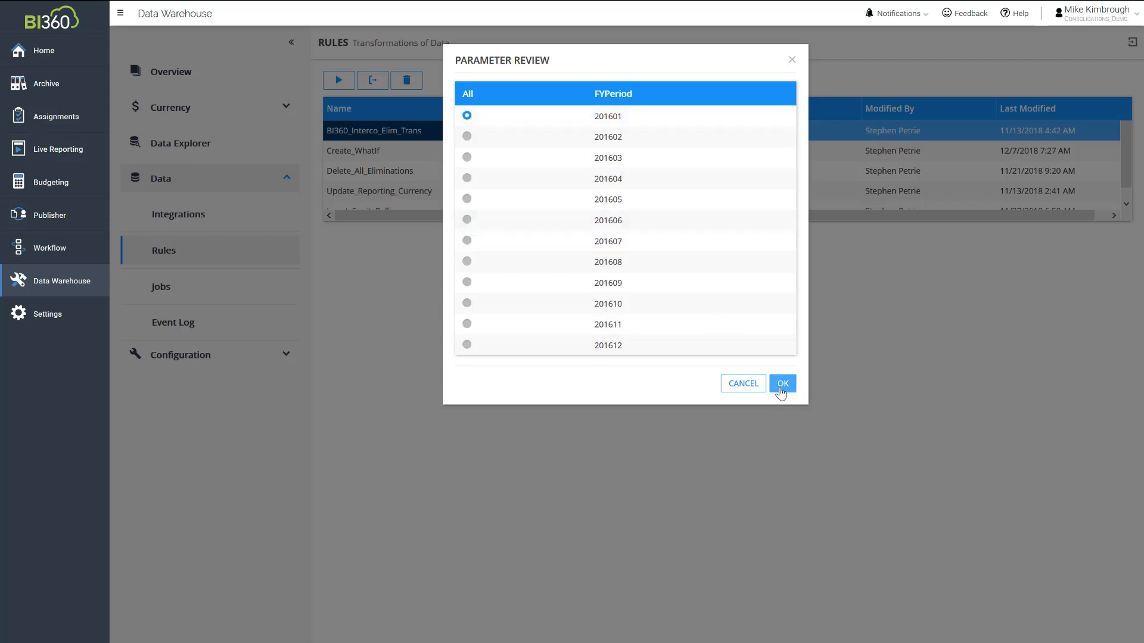
{"action": "left_click", "coordinate": [781, 386]}
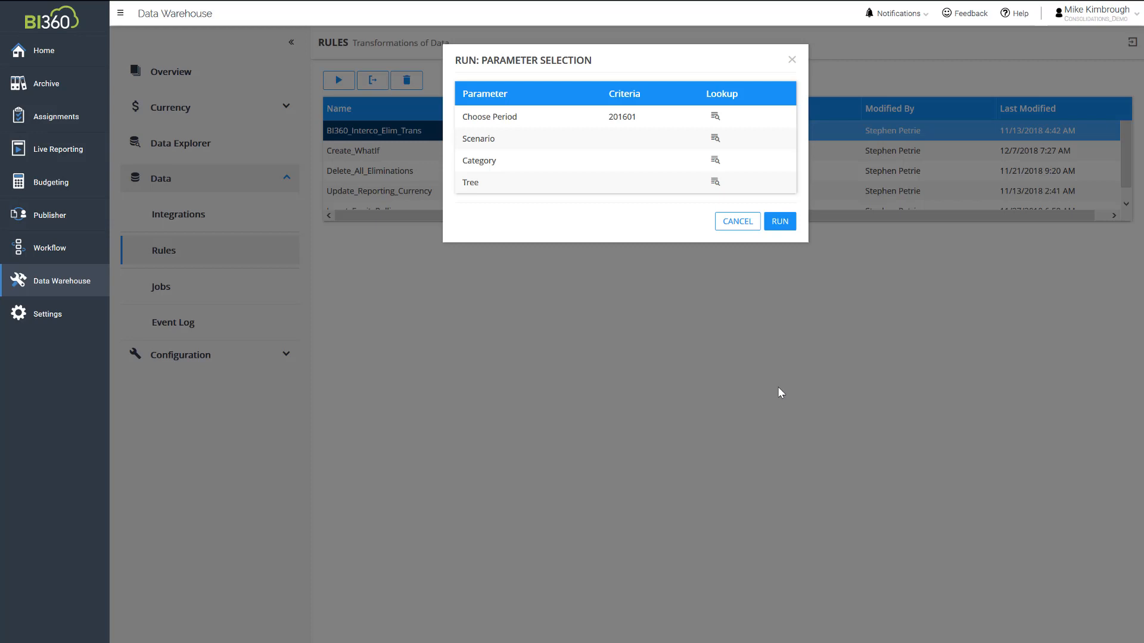
{"action": "left_click", "coordinate": [715, 138]}
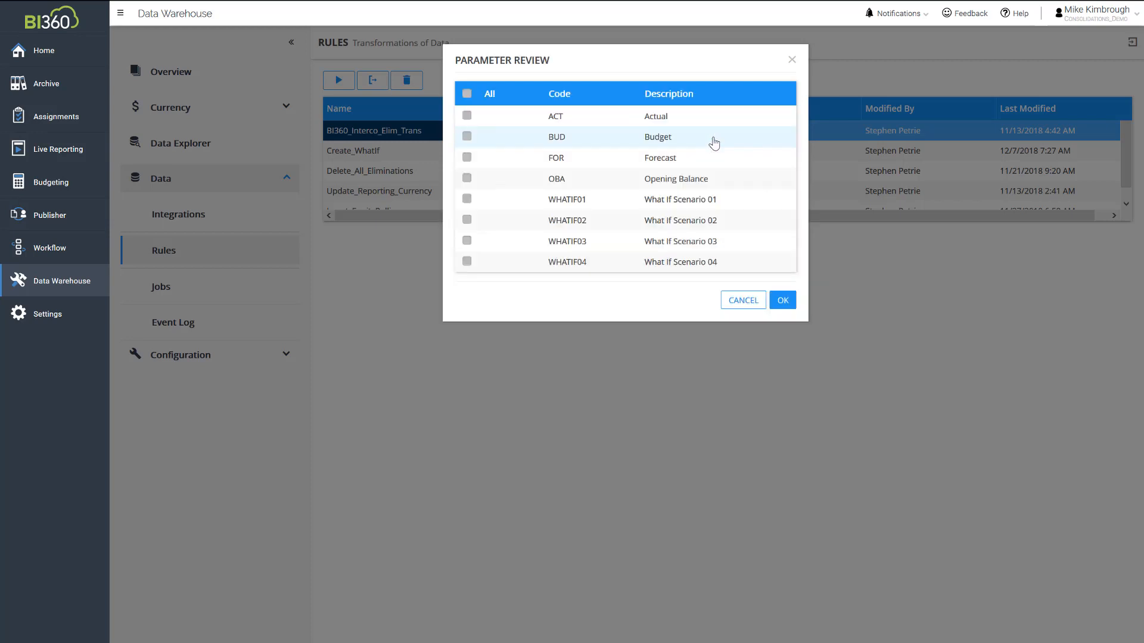
{"action": "left_click", "coordinate": [467, 116]}
{"action": "left_click", "coordinate": [779, 299]}
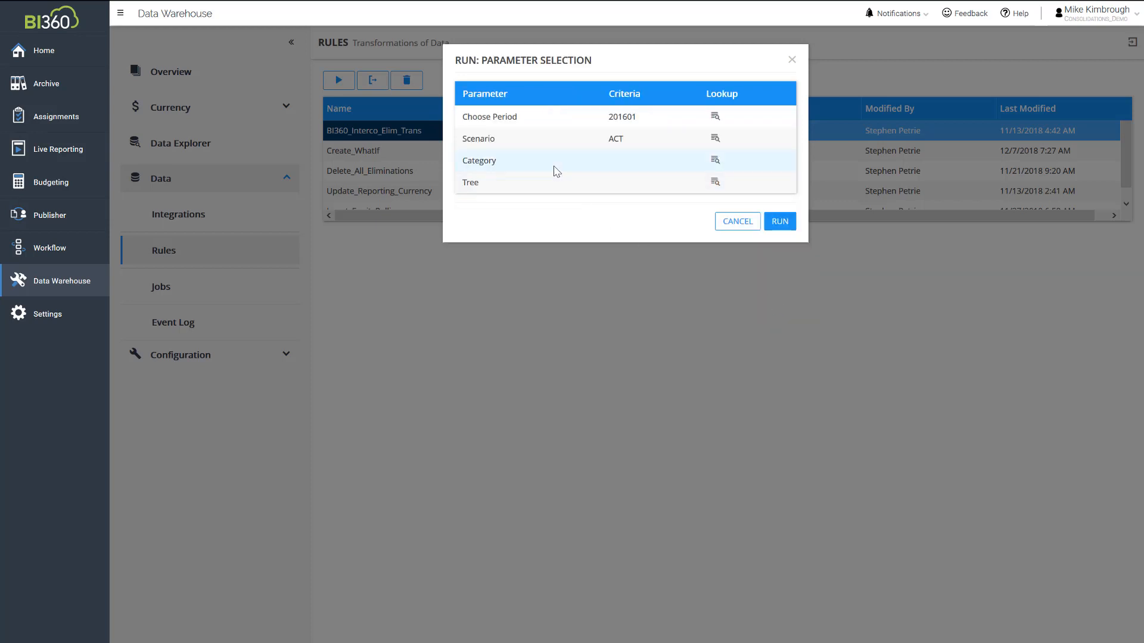
Set the elimination rule's category to ICMAIN (Intercompany Main Transactions).
{"action": "left_click", "coordinate": [714, 159]}
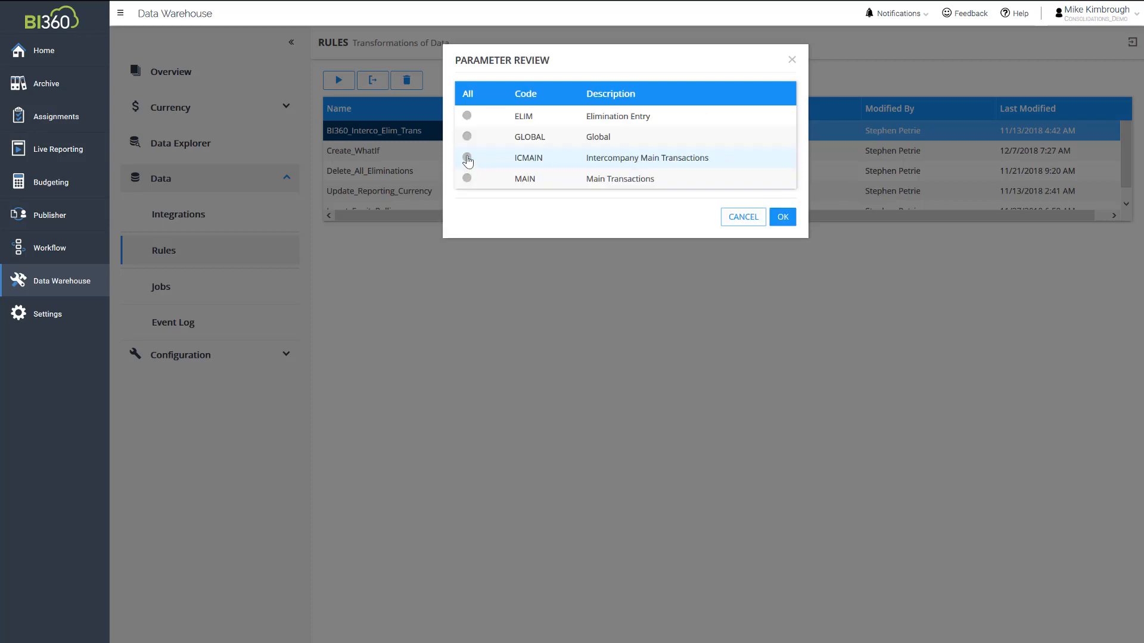
{"action": "left_click", "coordinate": [467, 158]}
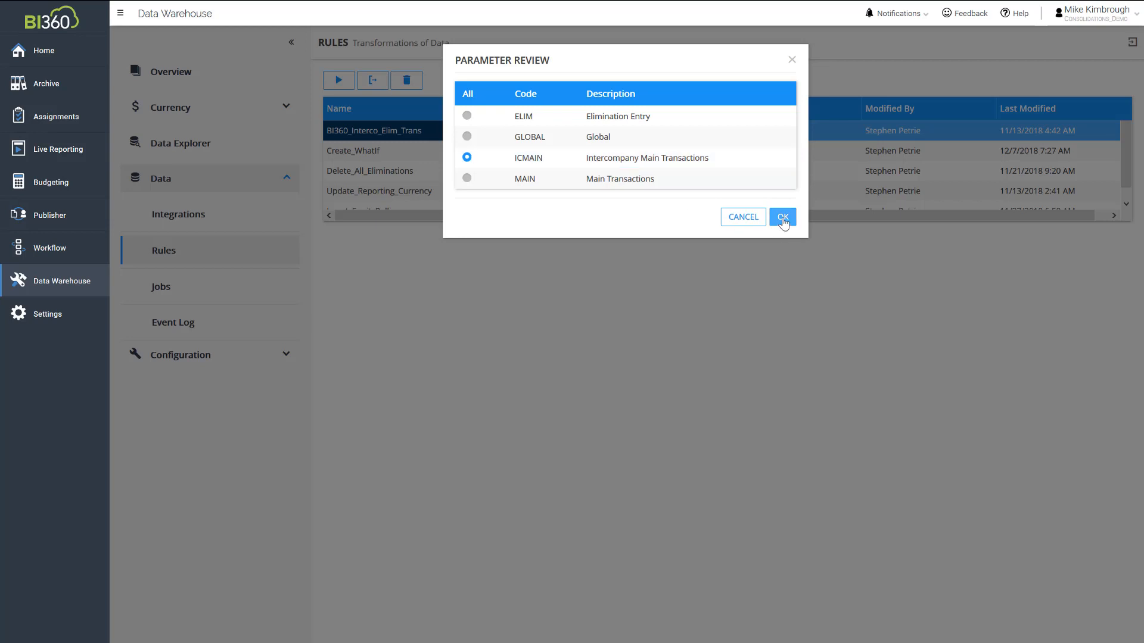
{"action": "left_click", "coordinate": [783, 218]}
Select all trees (Geography, Line of Business and Minority Interest) and run the elimination rule.
{"action": "left_click", "coordinate": [715, 183]}
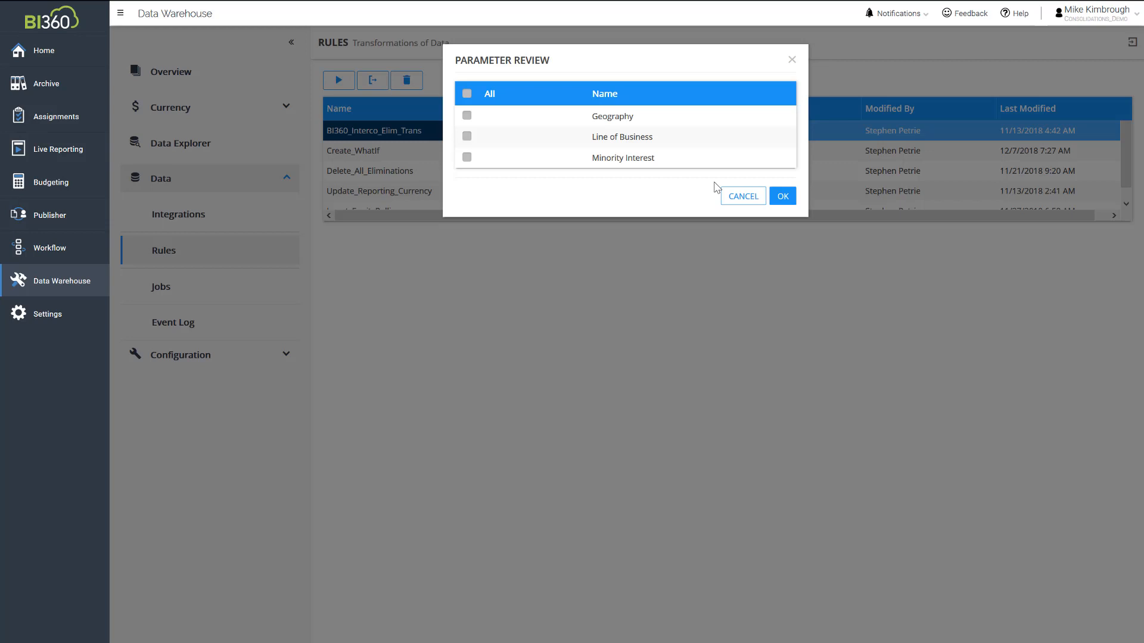
{"action": "left_click", "coordinate": [467, 94]}
{"action": "left_click", "coordinate": [780, 197]}
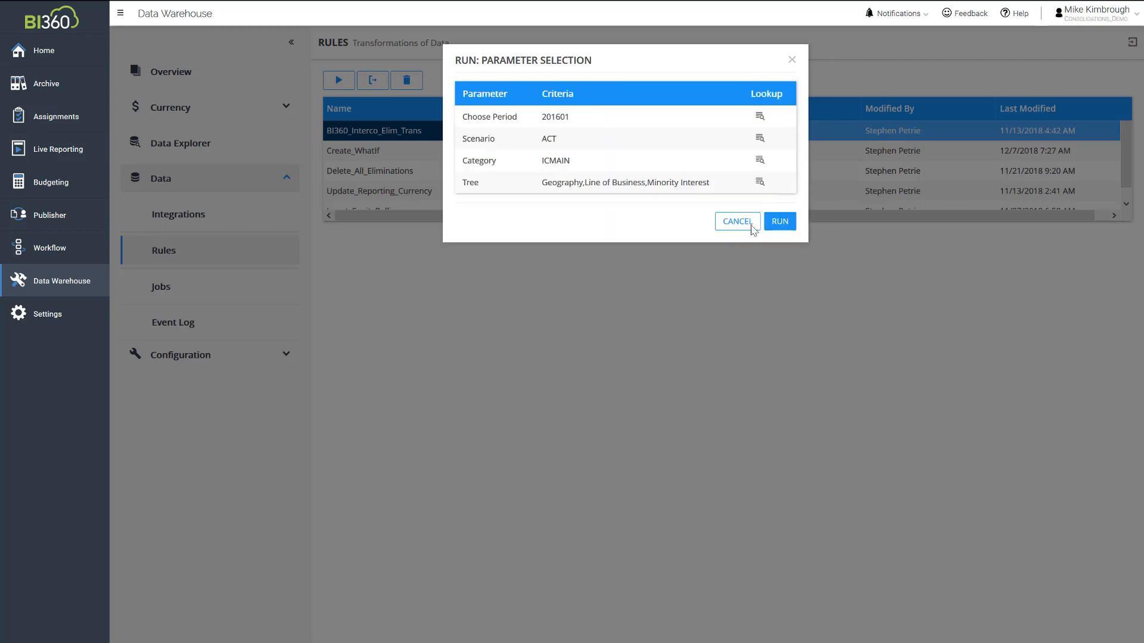
{"action": "left_click", "coordinate": [775, 223]}
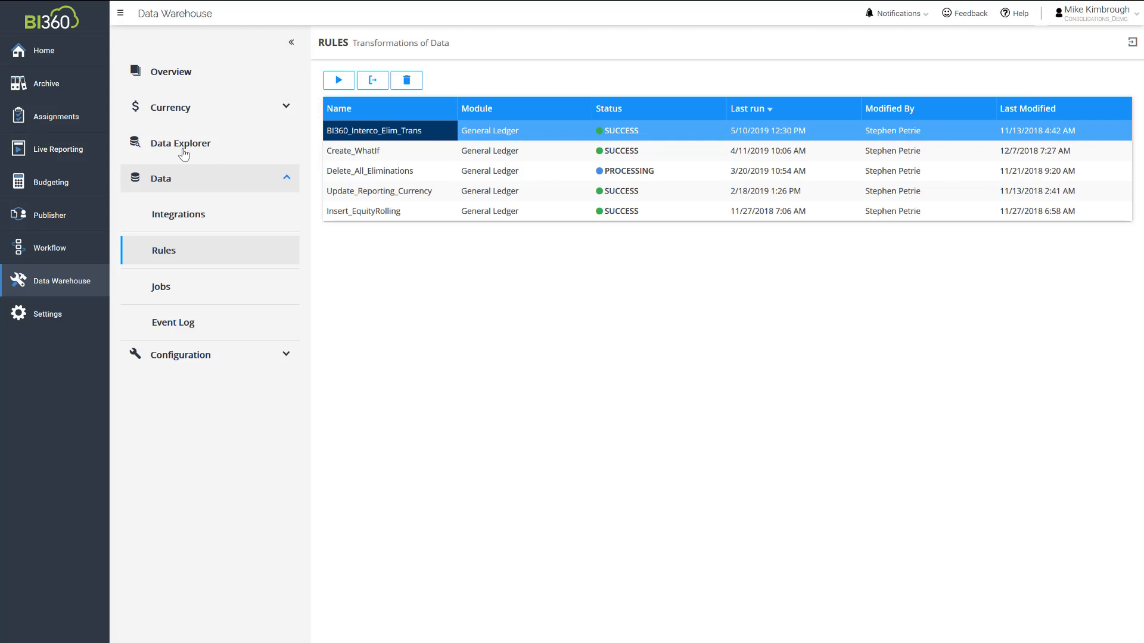
Rerun the IC03 Intercompany Consolidations - PL live report for period 201601, all entities, tree Geography,null and currency USD.
{"action": "left_click", "coordinate": [64, 156]}
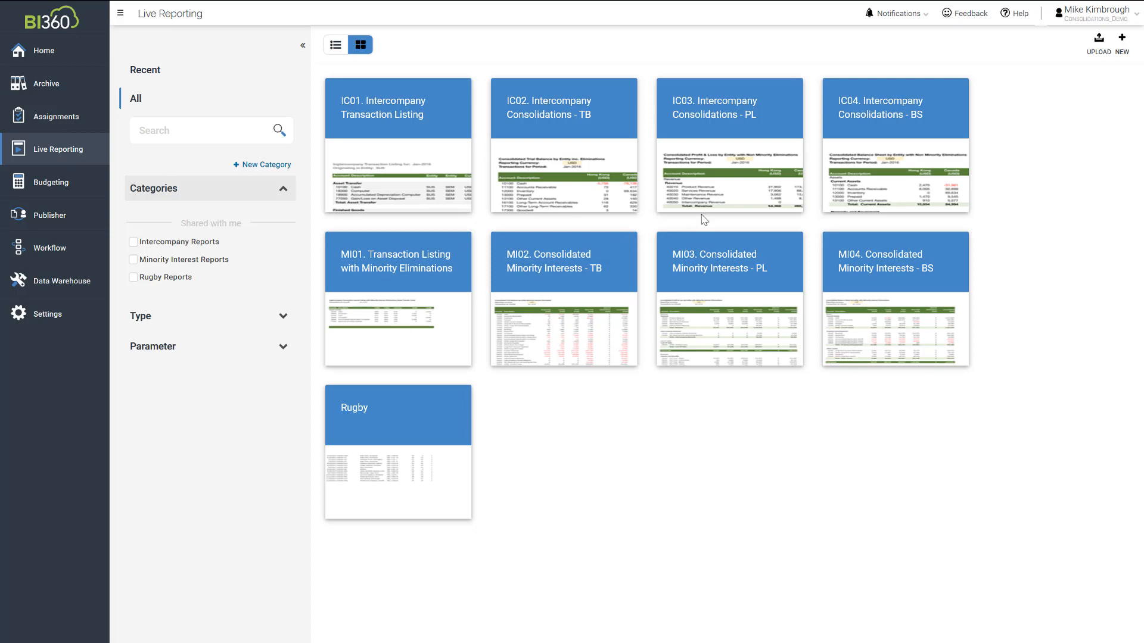
{"action": "mouse_move", "coordinate": [734, 187]}
{"action": "left_click", "coordinate": [734, 187]}
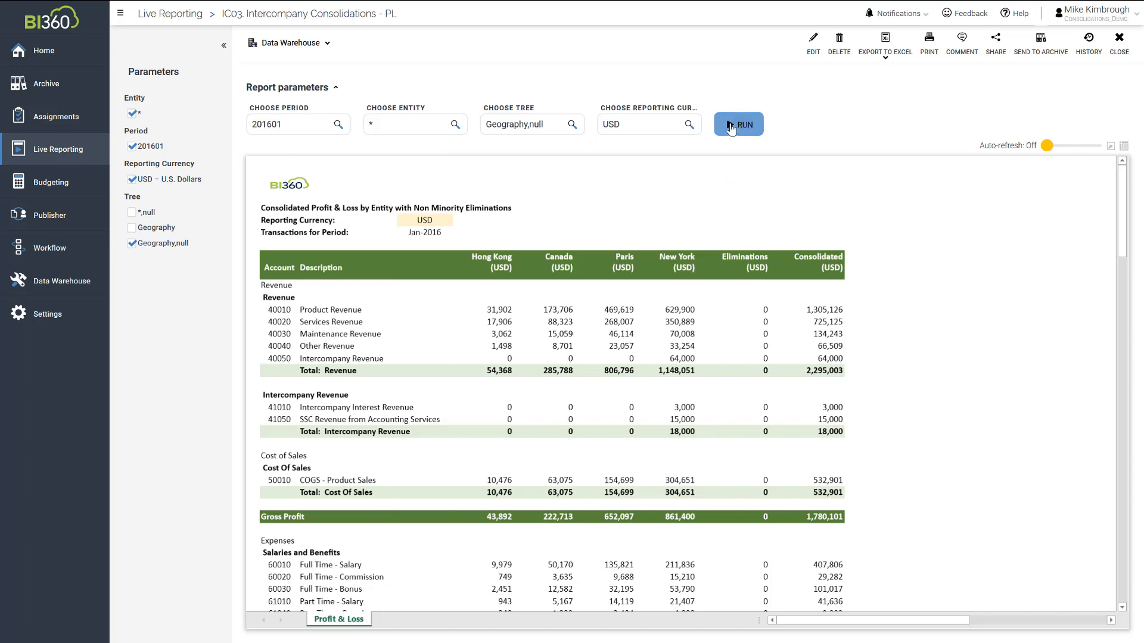
{"action": "left_click", "coordinate": [753, 128]}
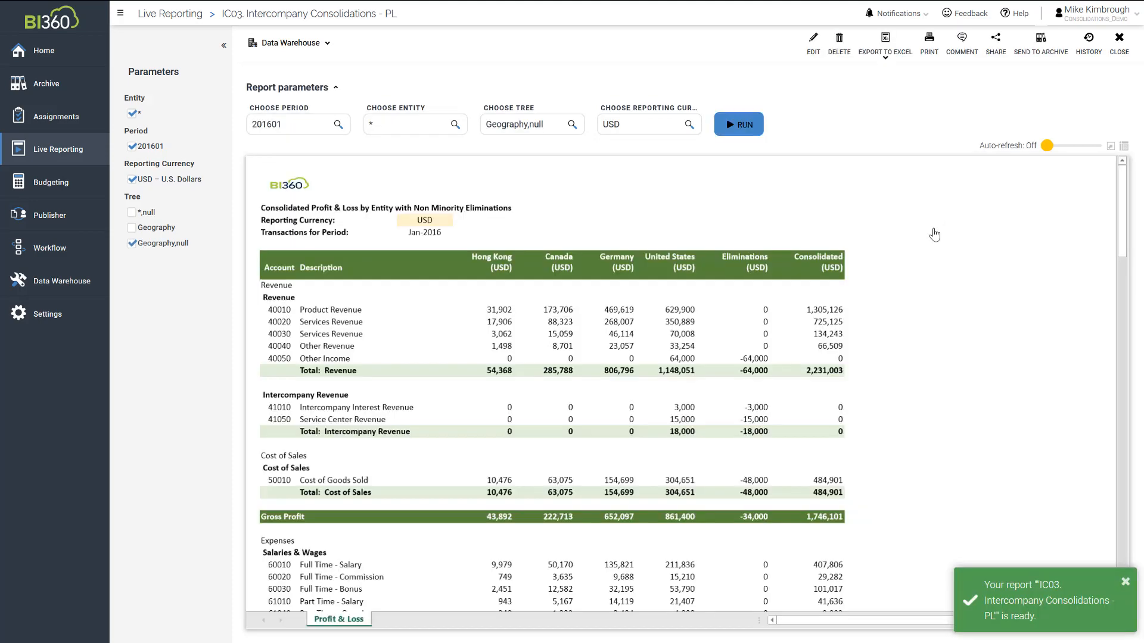
Examine the eliminations column of the refreshed profit and loss report, from revenue through expenses and asset disposal.
{"action": "scroll", "coordinate": [751, 310], "scroll_direction": "down", "scroll_amount": 1}
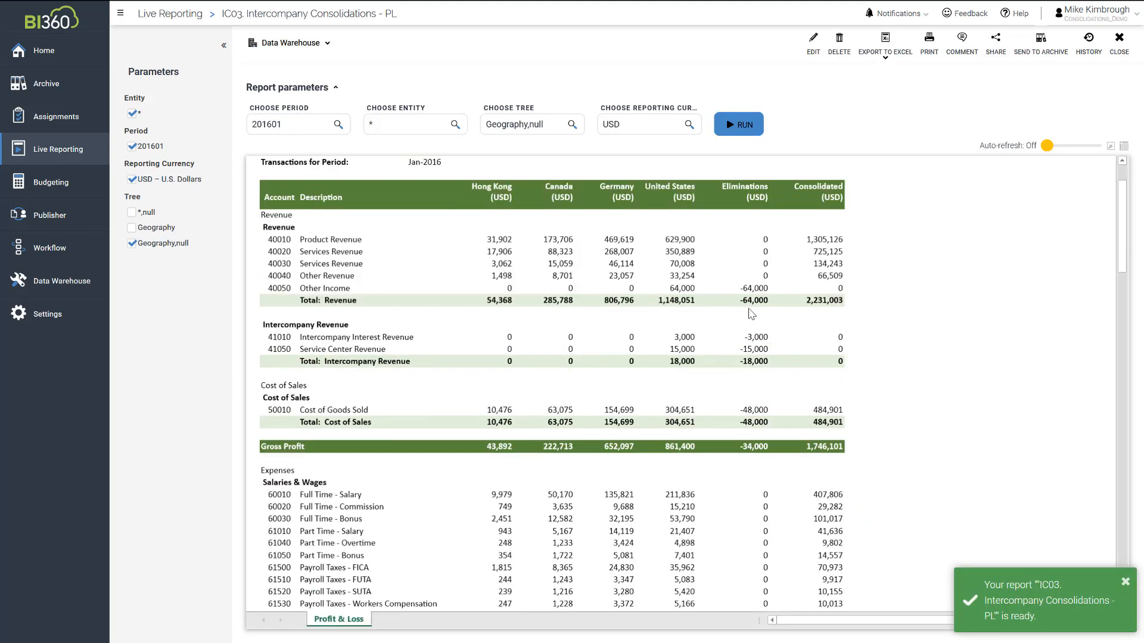
{"action": "scroll", "coordinate": [752, 314], "scroll_direction": "down", "scroll_amount": 1}
{"action": "scroll", "coordinate": [751, 314], "scroll_direction": "down", "scroll_amount": 3}
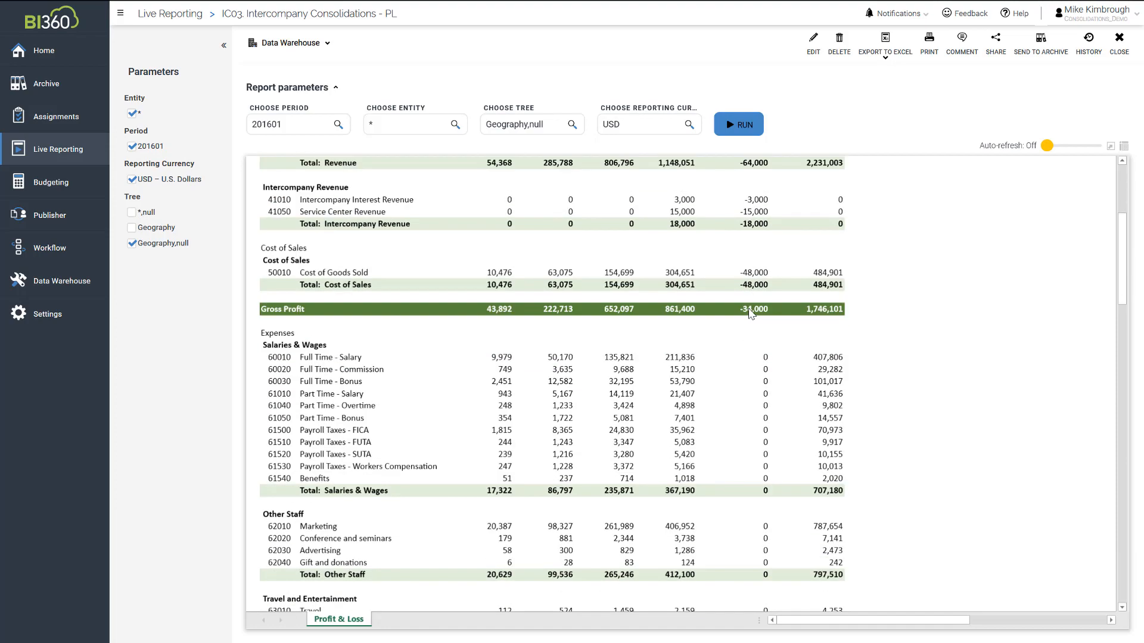
{"action": "scroll", "coordinate": [752, 314], "scroll_direction": "down", "scroll_amount": 5}
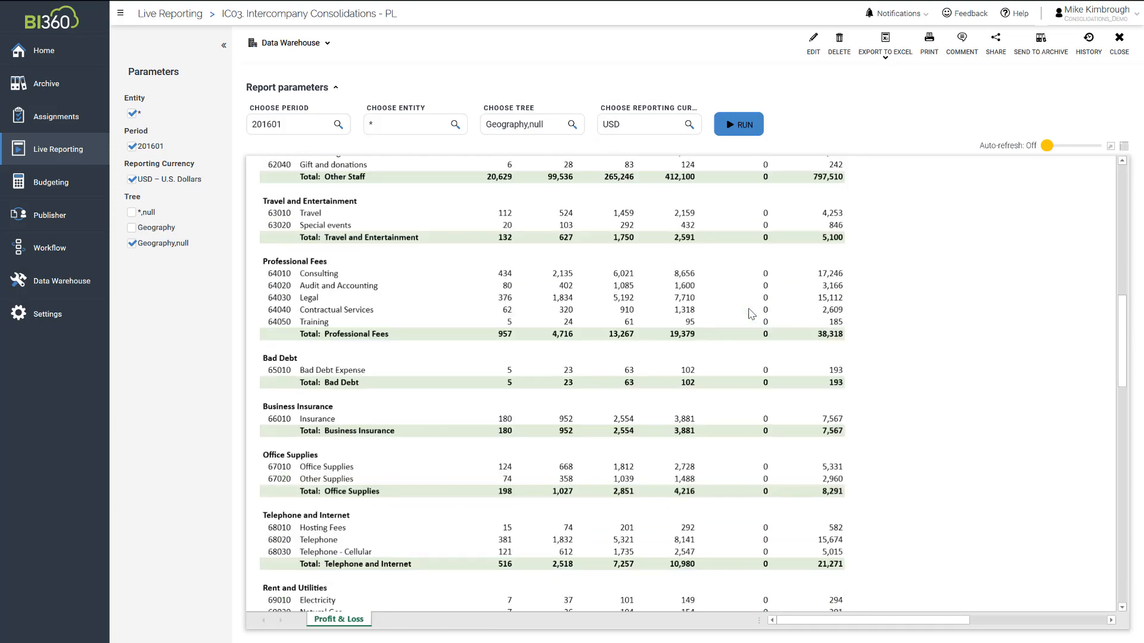
{"action": "scroll", "coordinate": [752, 314], "scroll_direction": "down", "scroll_amount": 3}
{"action": "scroll", "coordinate": [752, 314], "scroll_direction": "down", "scroll_amount": 2}
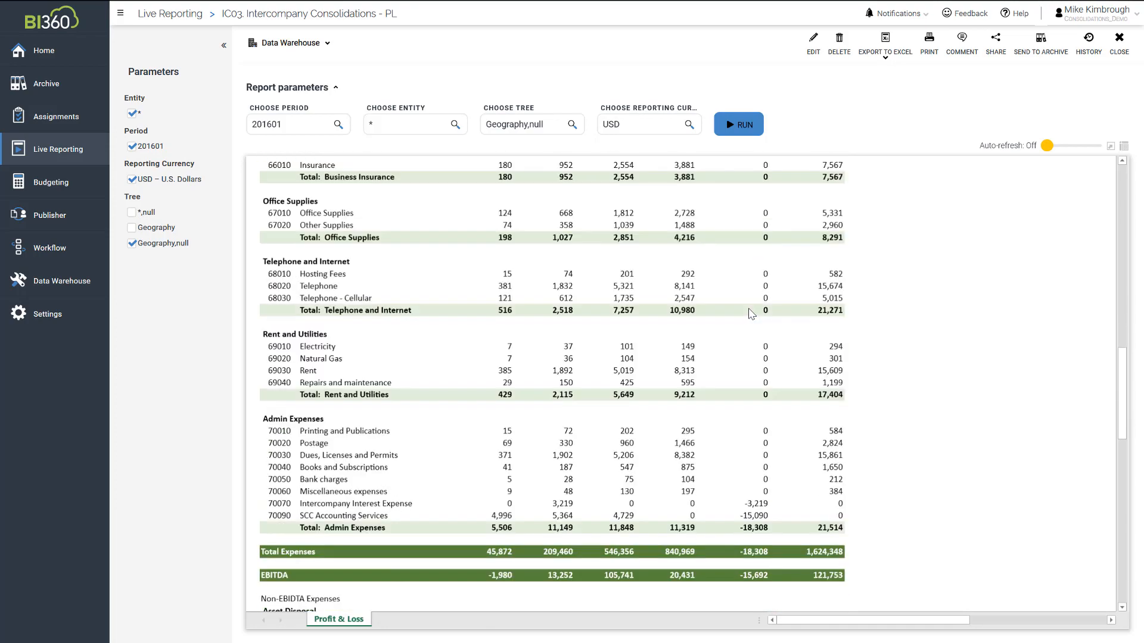
{"action": "scroll", "coordinate": [751, 314], "scroll_direction": "down", "scroll_amount": 2}
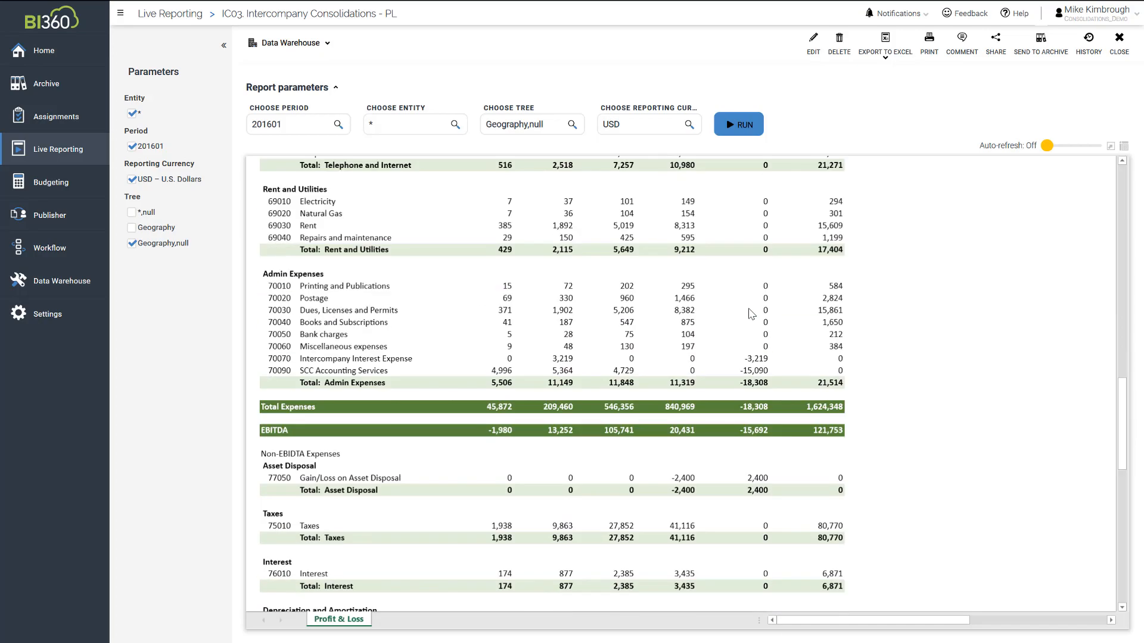
{"action": "scroll", "coordinate": [751, 314], "scroll_direction": "up", "scroll_amount": 15}
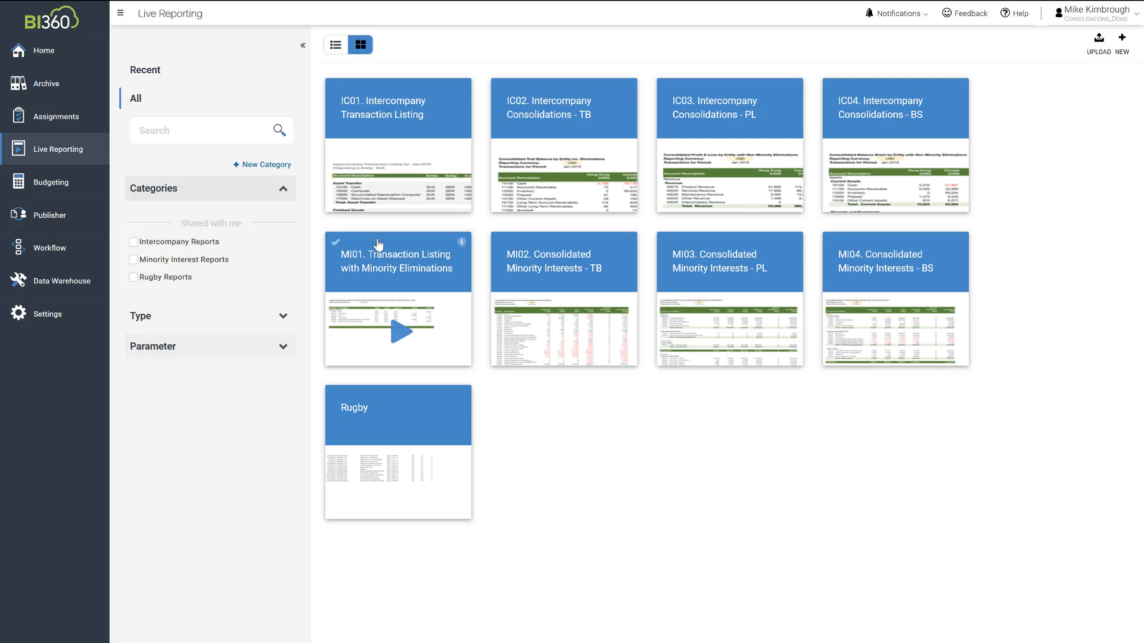
Check the IC01 Intercompany Transaction Listing again, close it and reopen the IC03 Intercompany Consolidations - PL report.
{"action": "mouse_move", "coordinate": [402, 182]}
{"action": "left_click", "coordinate": [401, 181]}
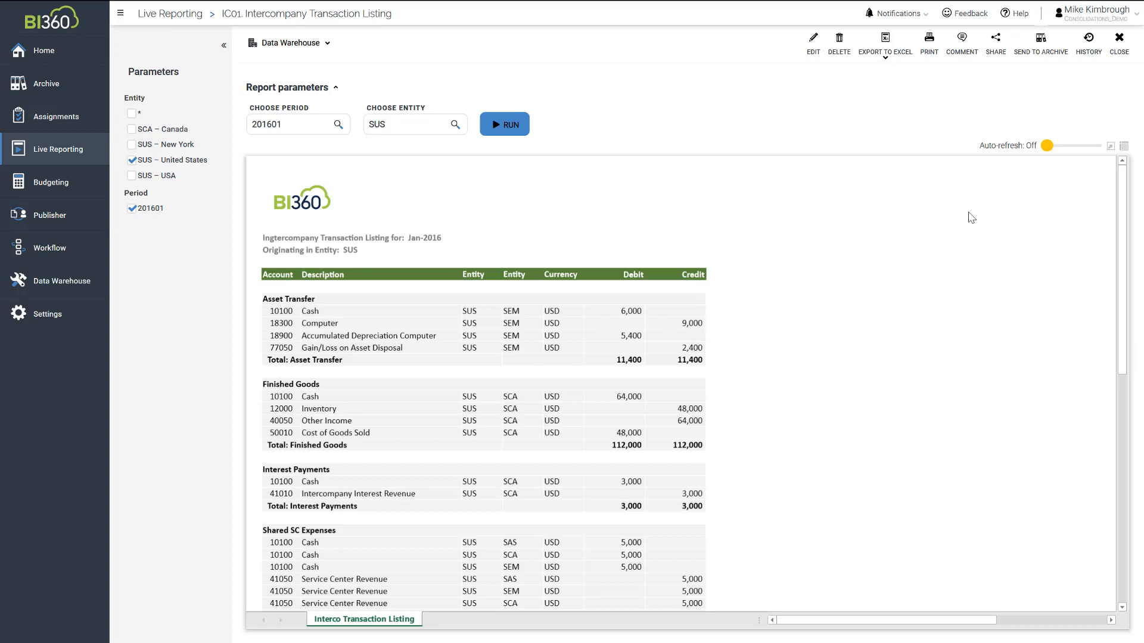
{"action": "left_click", "coordinate": [1120, 42]}
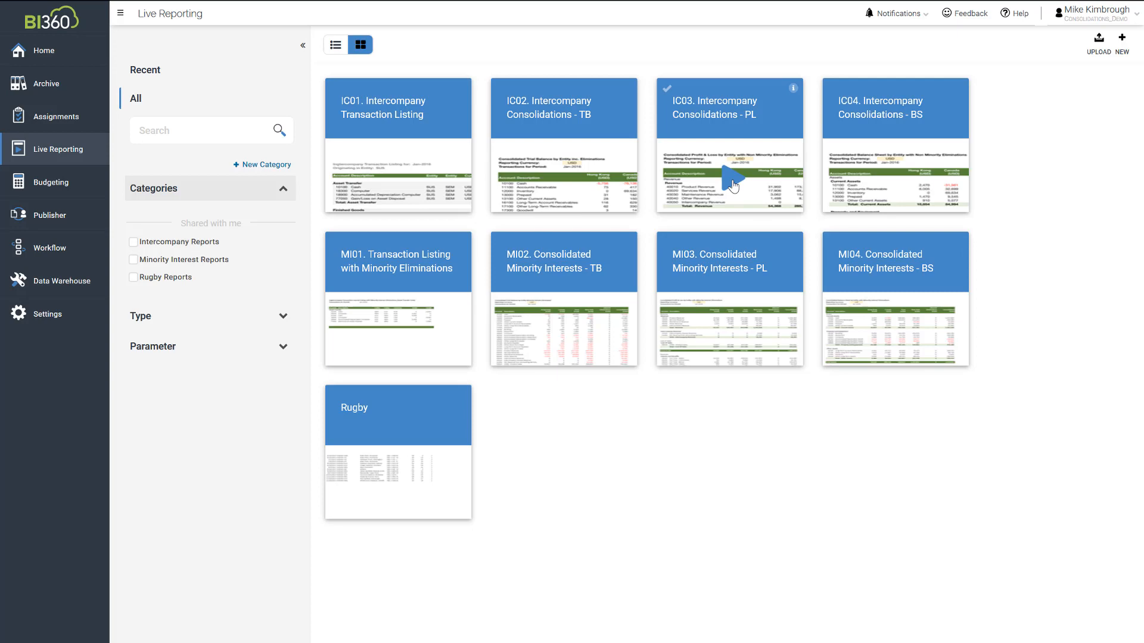
{"action": "left_click", "coordinate": [733, 186]}
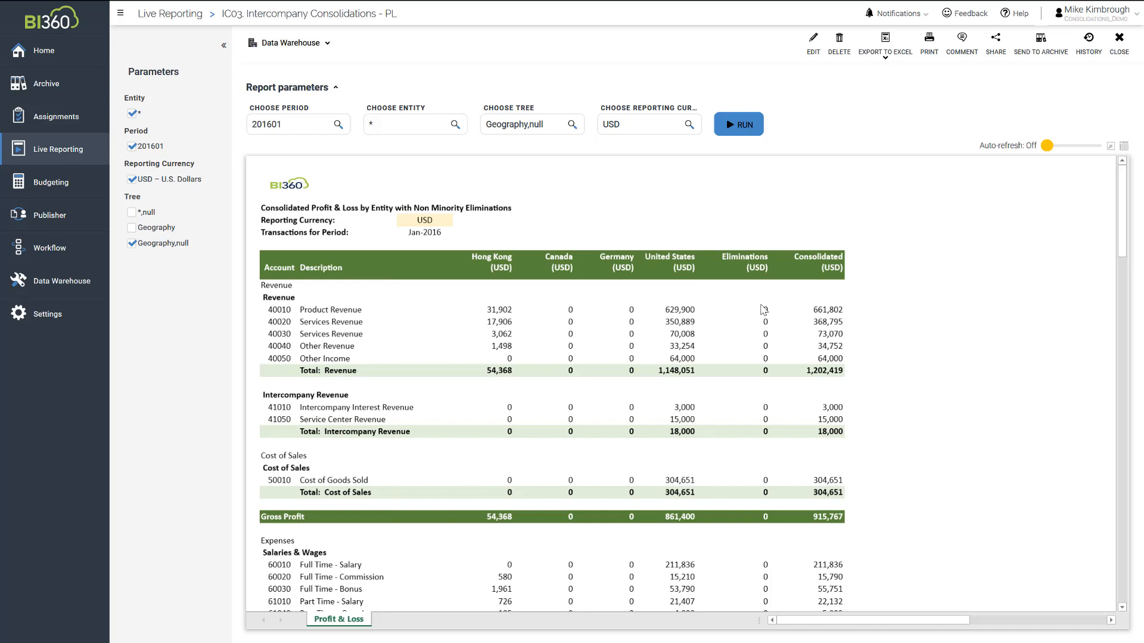
Open the IC01 - Manual Elimination Journal Entry Form in the Budgeting module.
{"action": "left_click", "coordinate": [41, 191]}
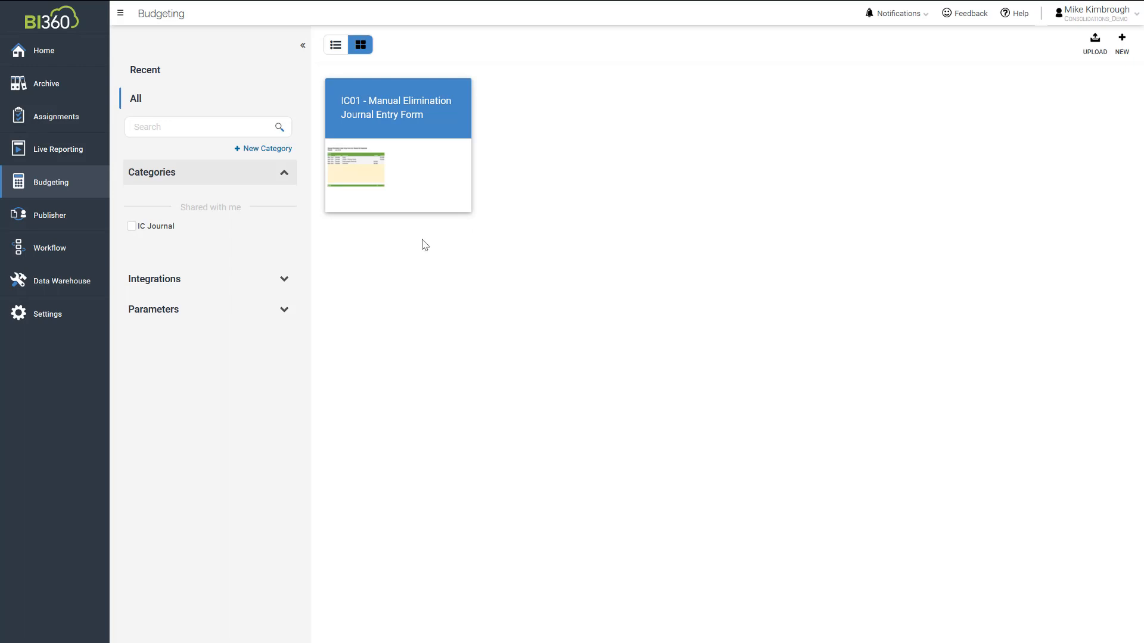
{"action": "left_click", "coordinate": [403, 181]}
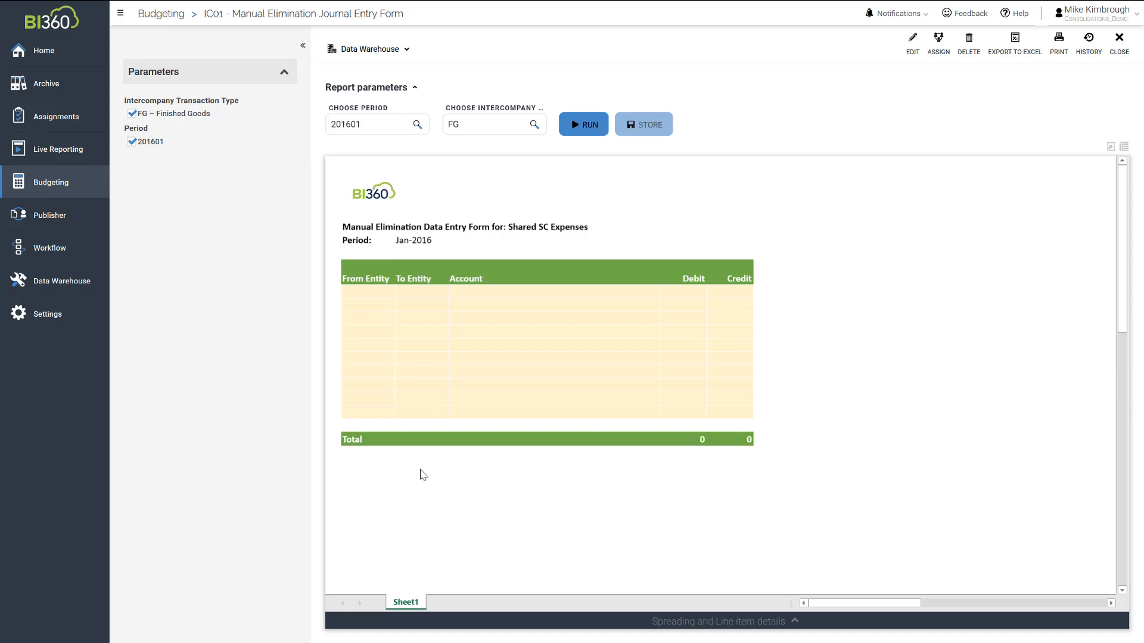
Enter the first elimination line from United States to Canada on account [10100] Cash with a debit of 64,000.
{"action": "left_click", "coordinate": [367, 294]}
{"action": "left_click", "coordinate": [399, 295]}
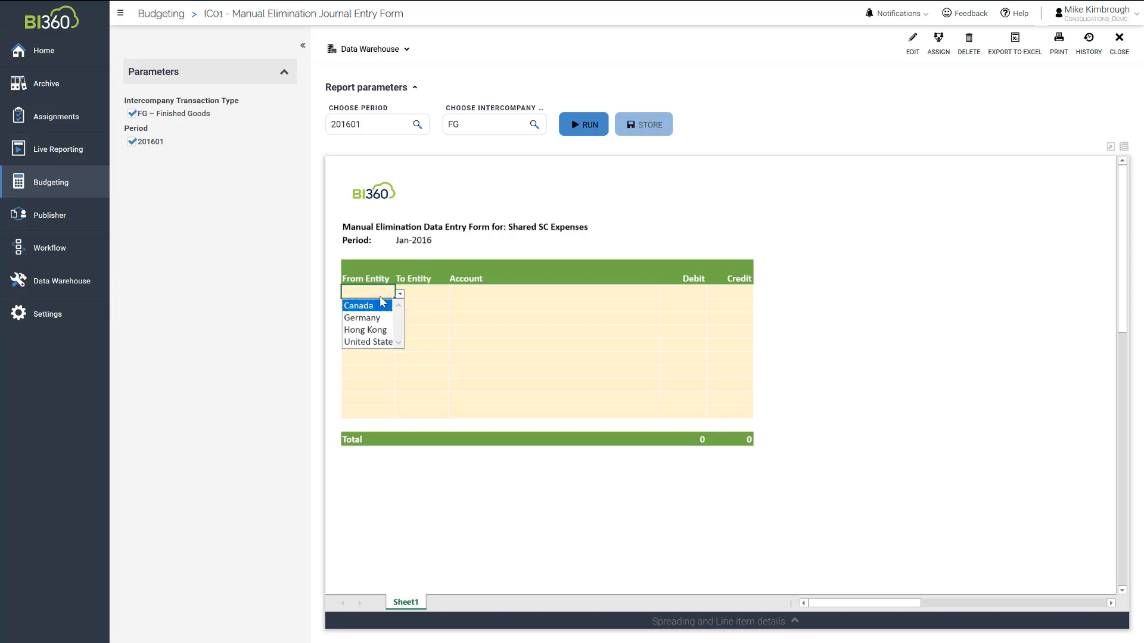
{"action": "left_click", "coordinate": [364, 341]}
{"action": "left_click", "coordinate": [425, 294]}
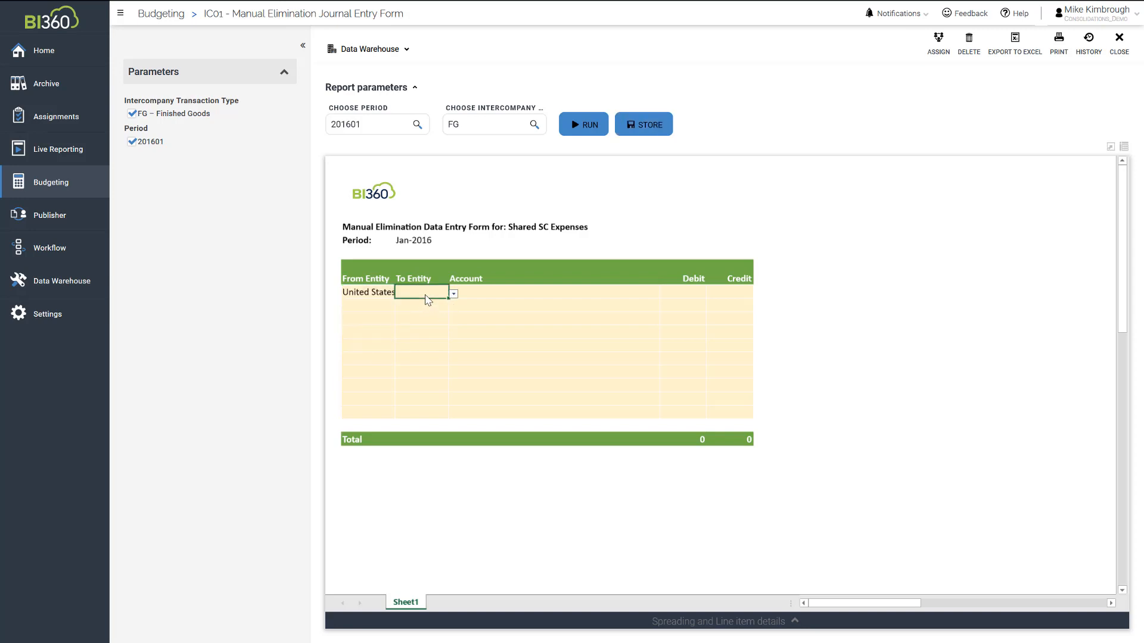
{"action": "left_click", "coordinate": [453, 295]}
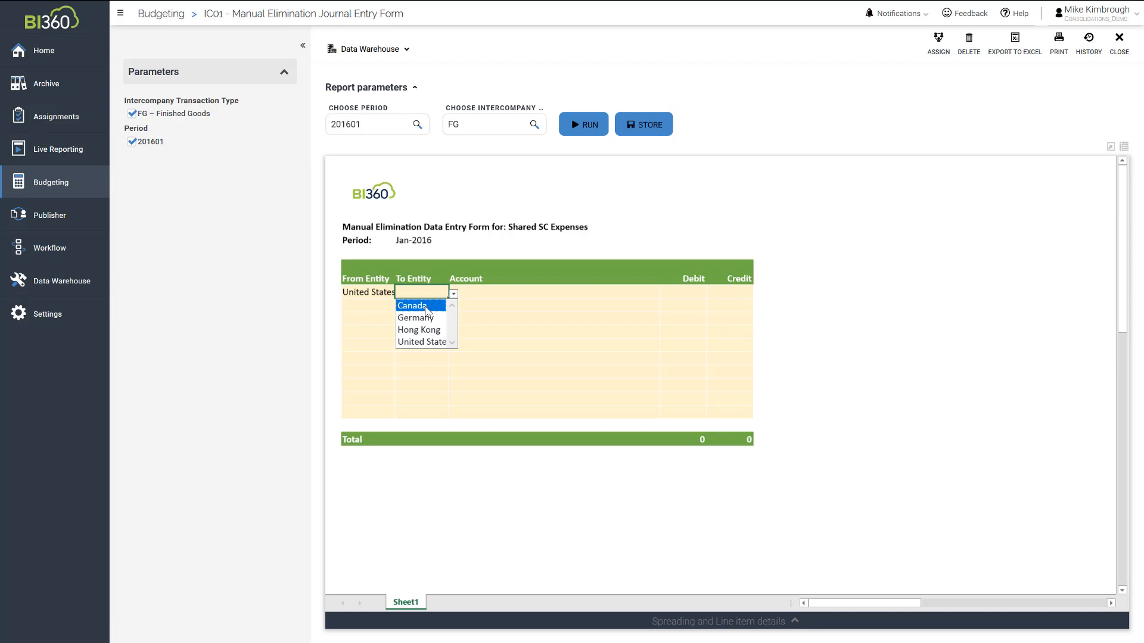
{"action": "left_click", "coordinate": [426, 306]}
{"action": "left_click", "coordinate": [542, 294]}
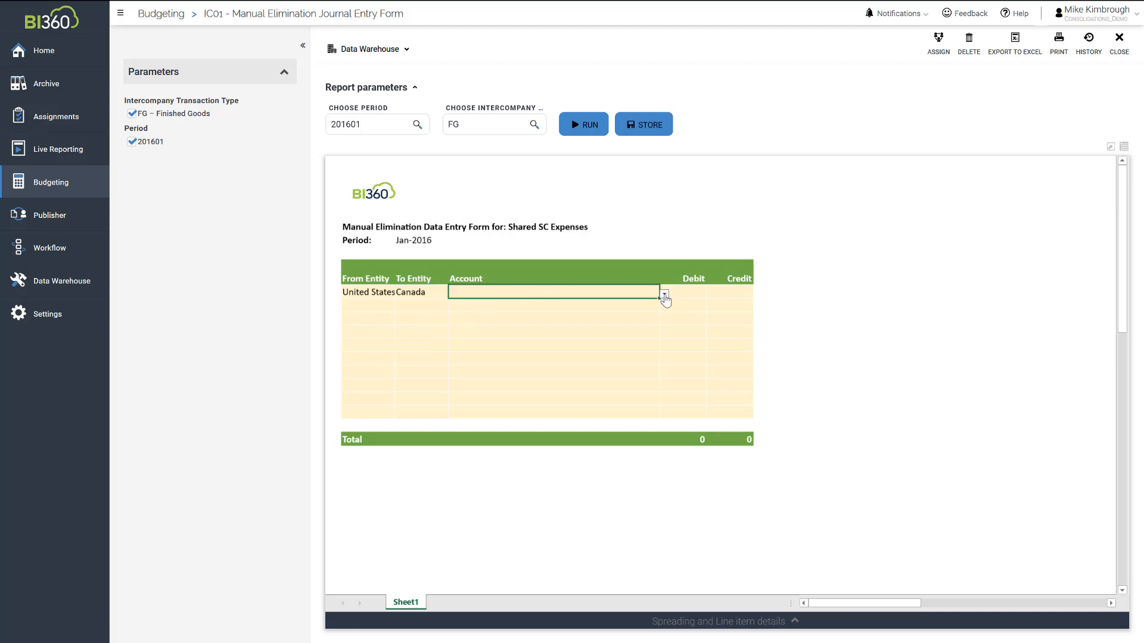
{"action": "left_click", "coordinate": [663, 295]}
{"action": "left_click", "coordinate": [543, 305]}
{"action": "left_click", "coordinate": [684, 294]}
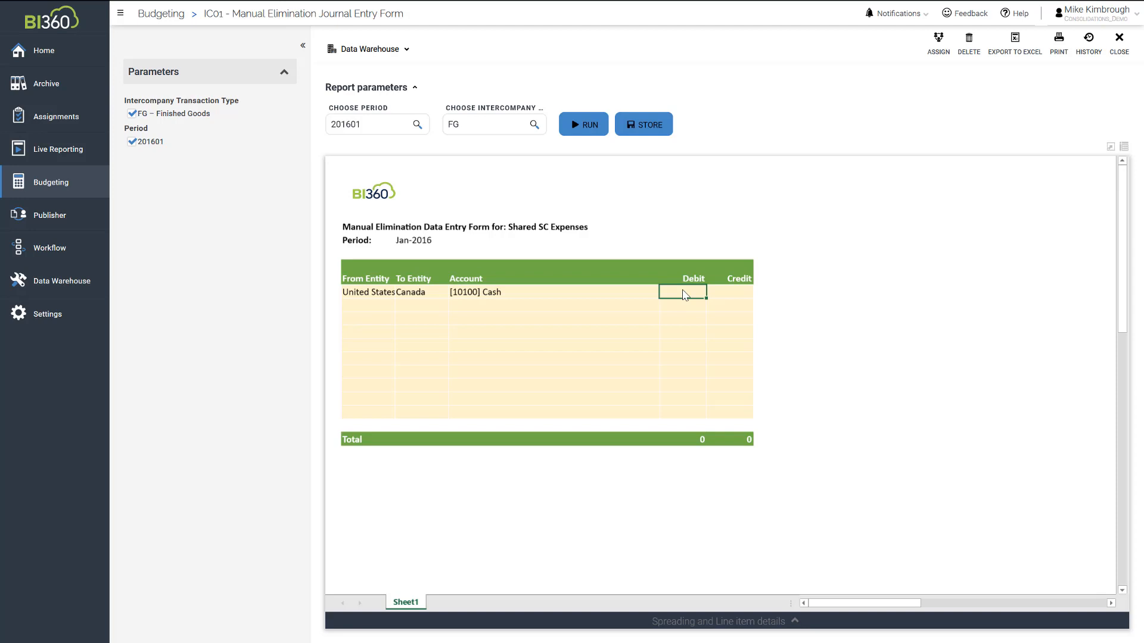
{"action": "type", "text": "64,000"}
Add a second line from United States to Canada on account [12000] Inventory with a credit of 48,000.
{"action": "left_click", "coordinate": [367, 305]}
{"action": "left_click", "coordinate": [401, 308]}
{"action": "left_click", "coordinate": [366, 357]}
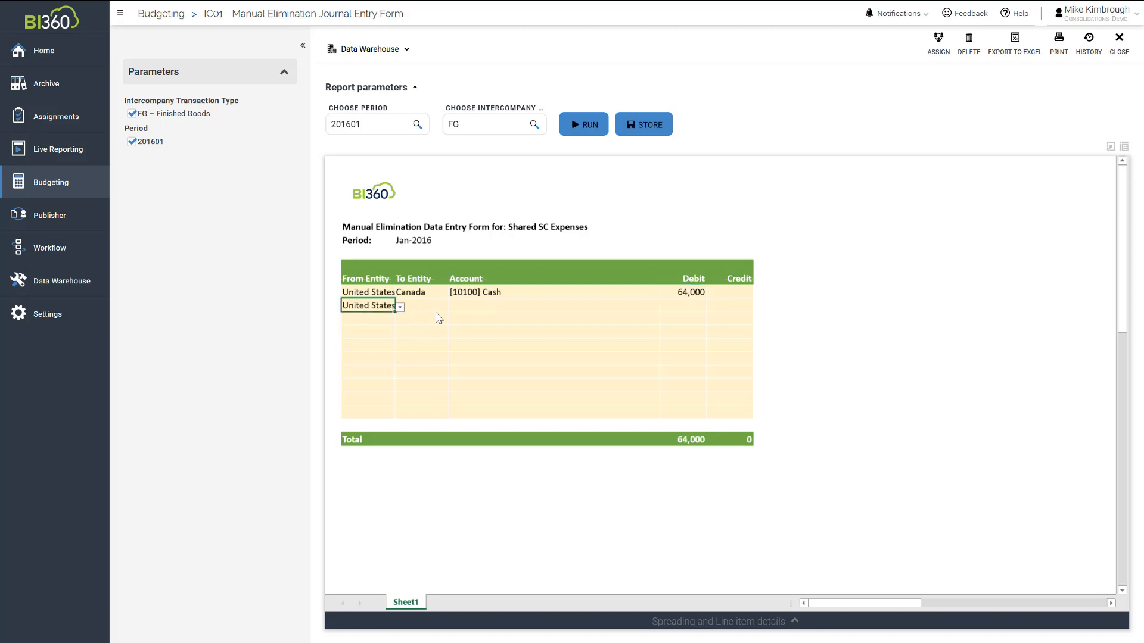
{"action": "left_click", "coordinate": [426, 305]}
{"action": "left_click", "coordinate": [453, 307]}
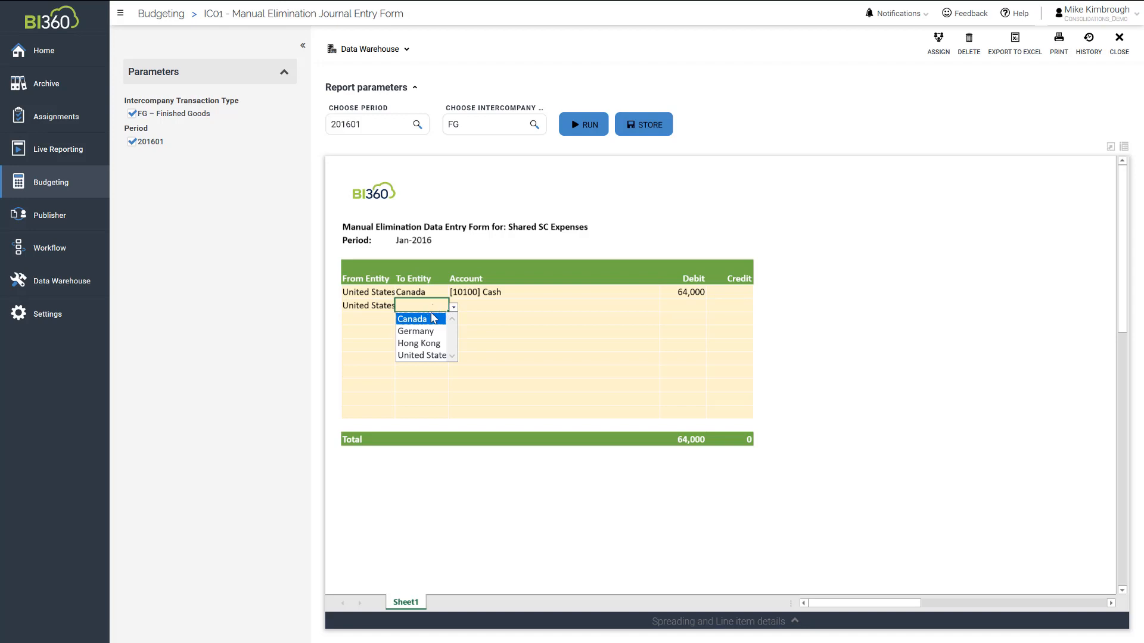
{"action": "left_click", "coordinate": [424, 320]}
{"action": "left_click", "coordinate": [480, 310]}
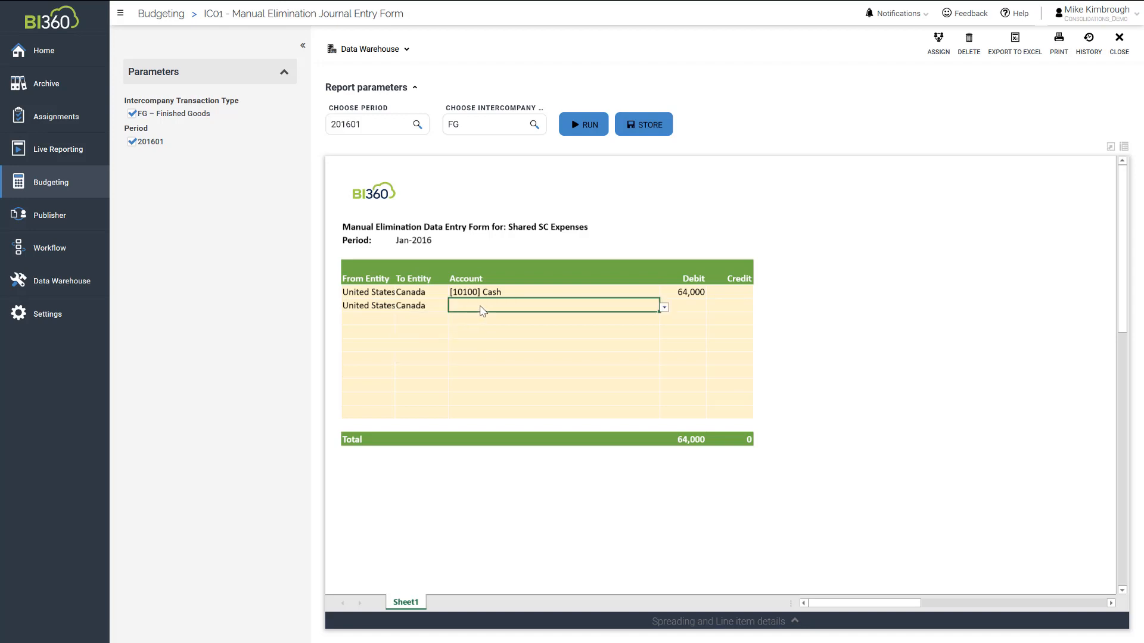
{"action": "left_click", "coordinate": [663, 308]}
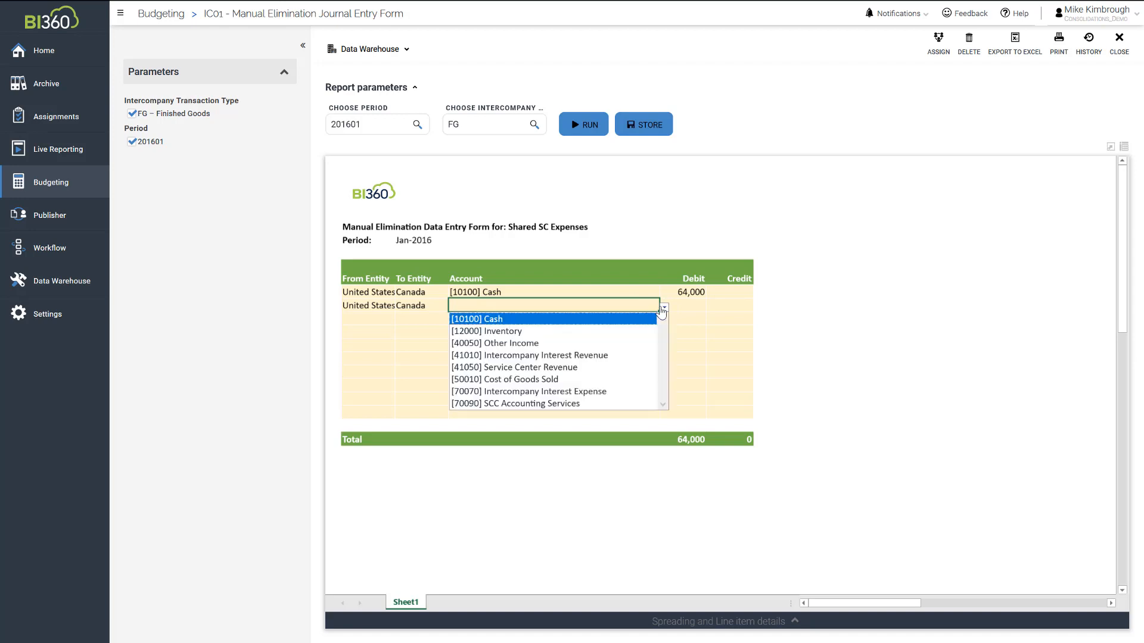
{"action": "left_click", "coordinate": [528, 328]}
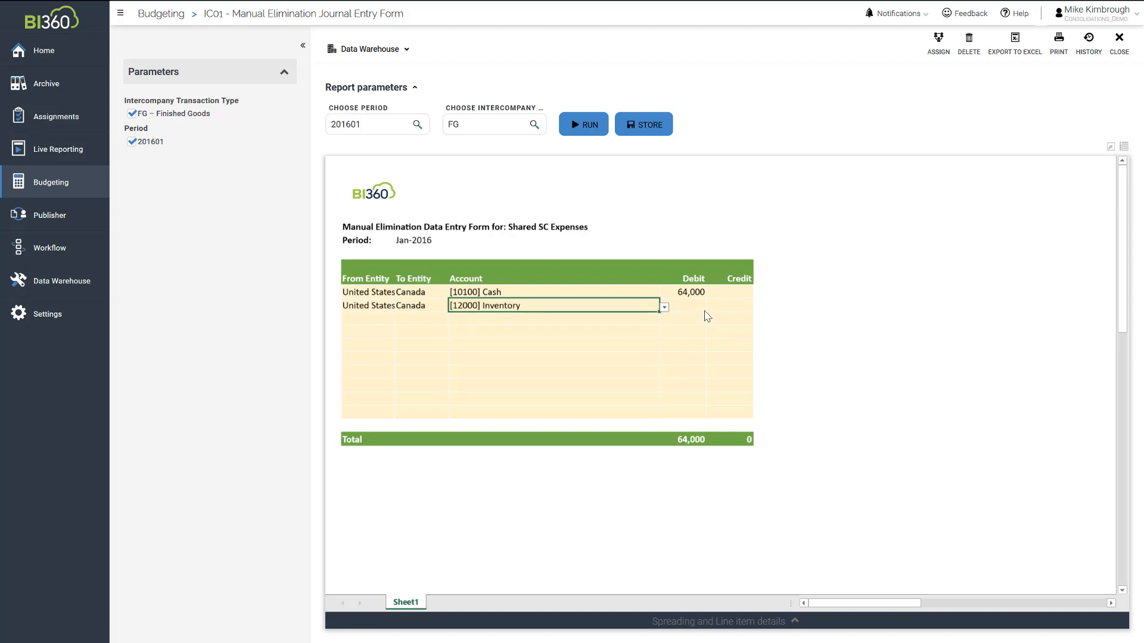
{"action": "left_click", "coordinate": [722, 310]}
{"action": "type", "text": "48000"}
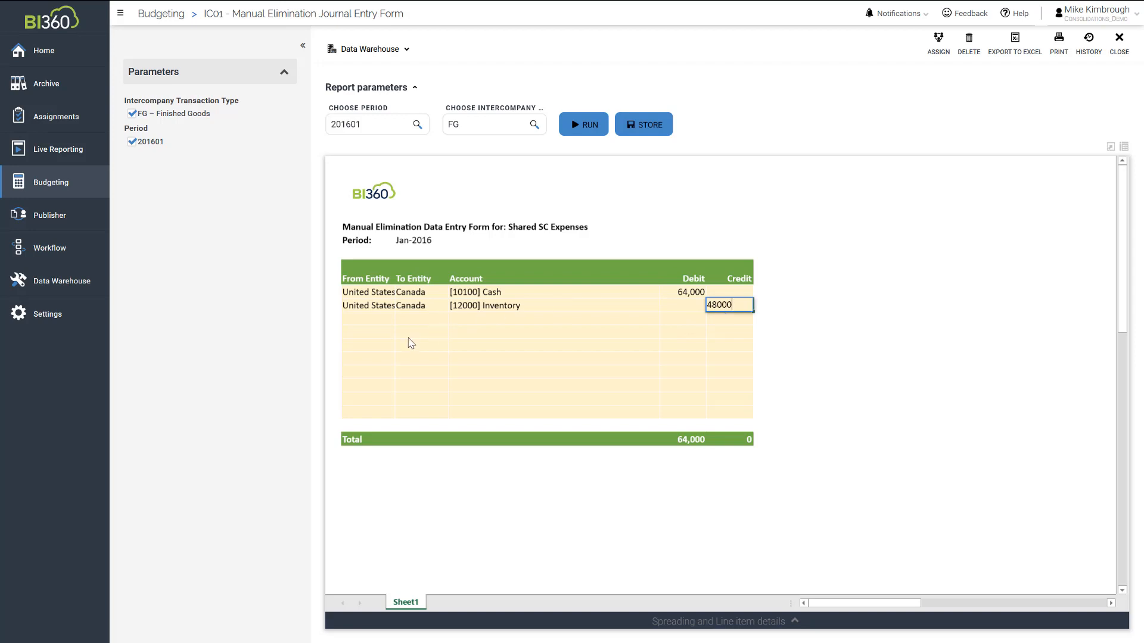
Add a third line from United States to Canada on account [40050] Other Income with a credit of 64,000.
{"action": "left_click", "coordinate": [370, 320]}
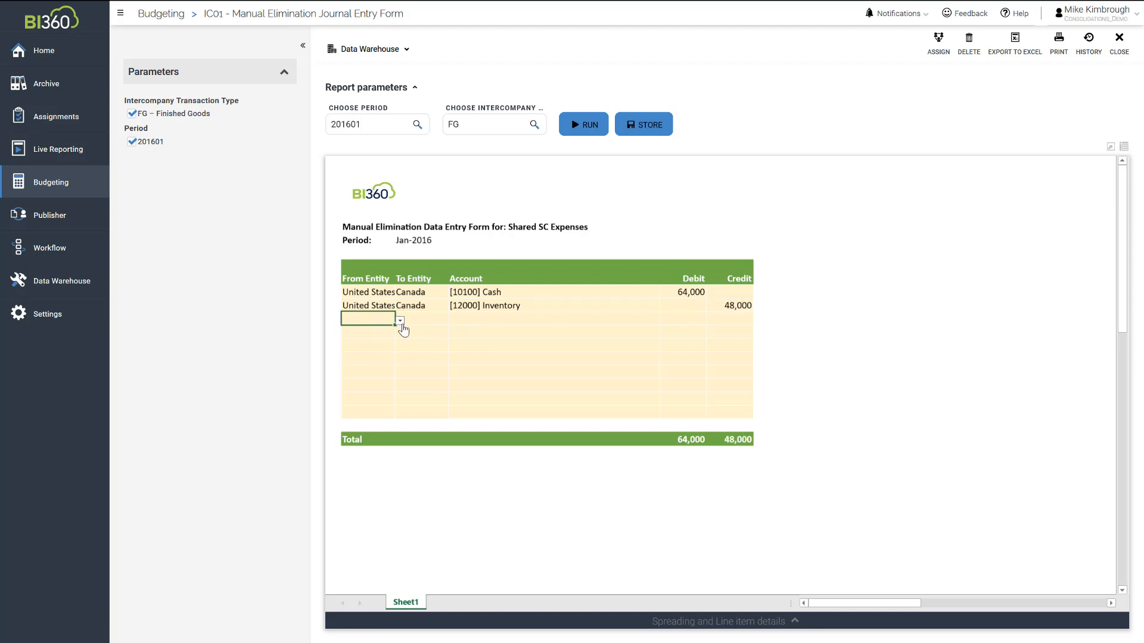
{"action": "left_click", "coordinate": [400, 321]}
{"action": "left_click", "coordinate": [365, 369]}
{"action": "left_click", "coordinate": [446, 322]}
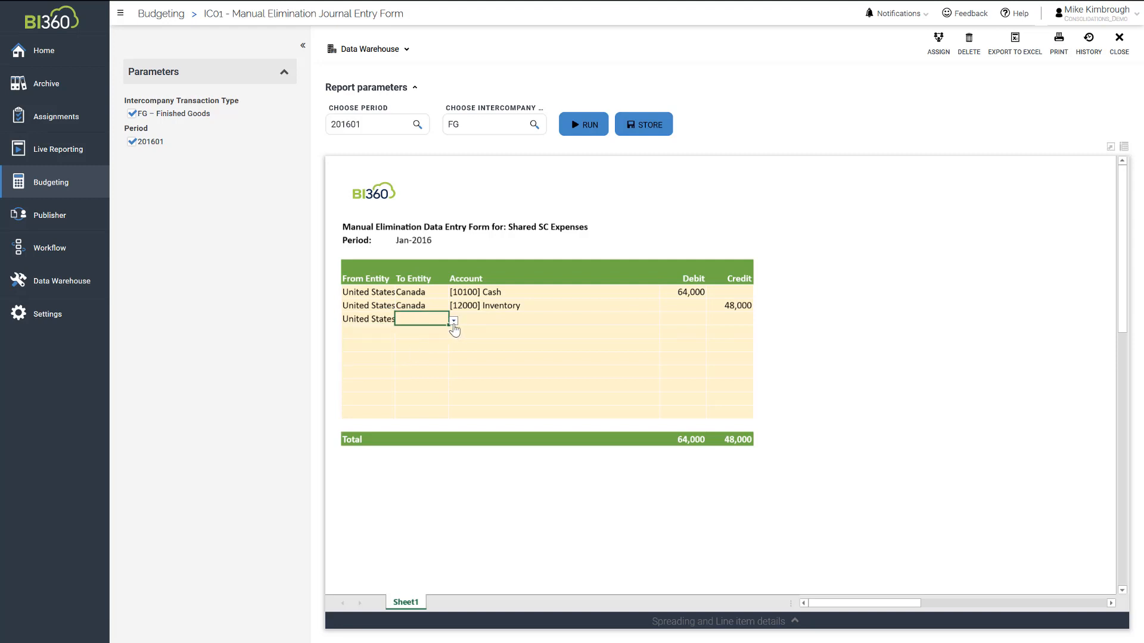
{"action": "left_click", "coordinate": [454, 322]}
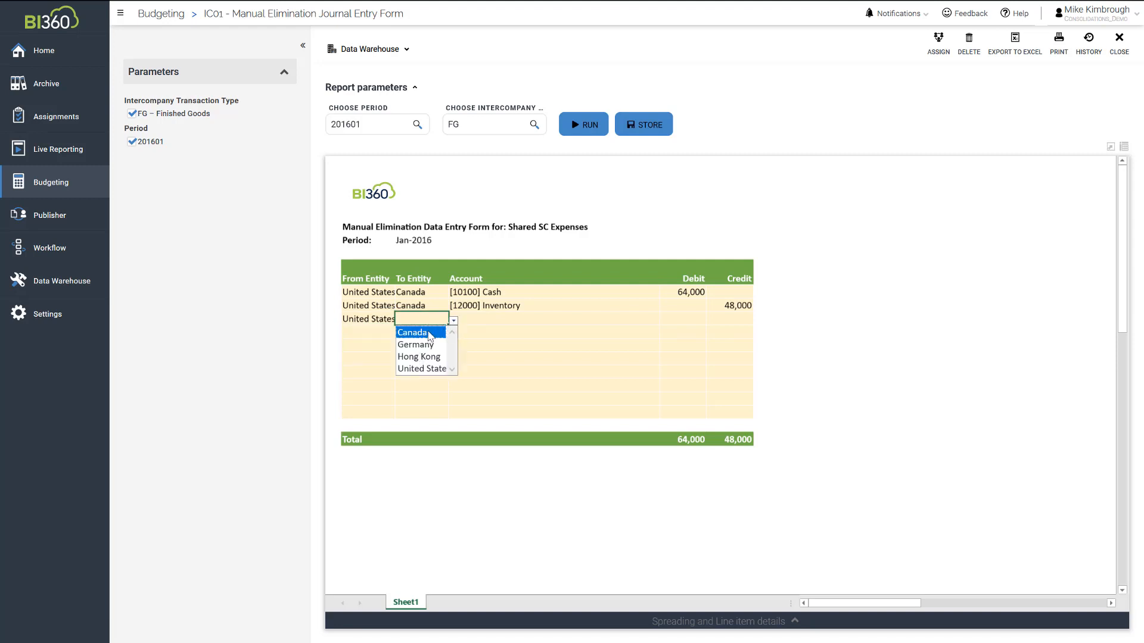
{"action": "left_click", "coordinate": [430, 336]}
{"action": "left_click", "coordinate": [505, 325]}
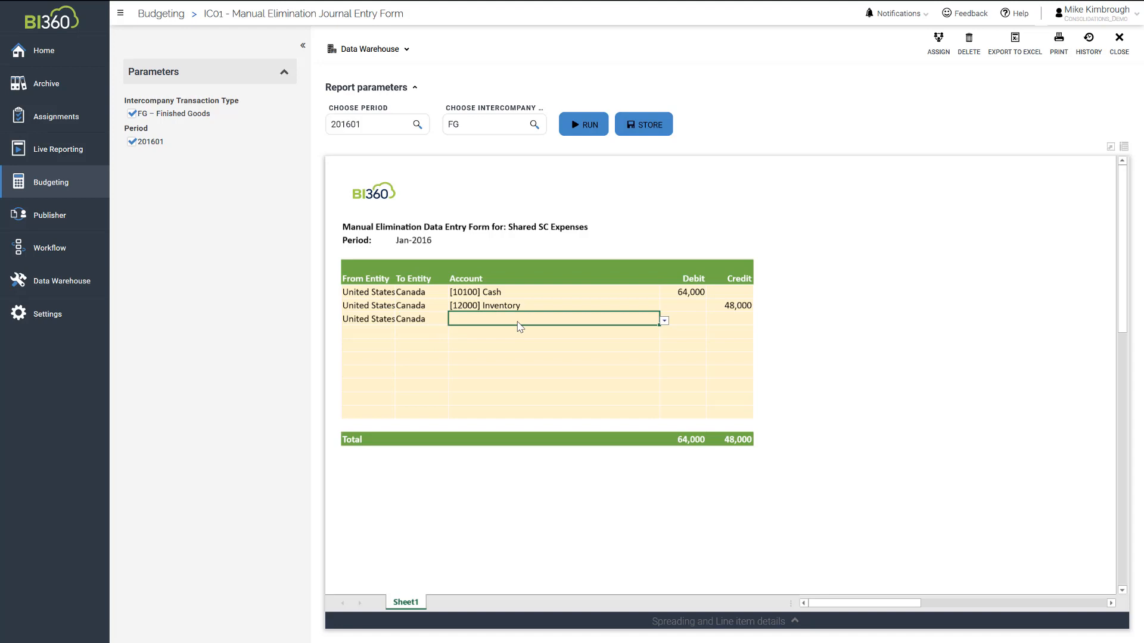
{"action": "left_click", "coordinate": [664, 321]}
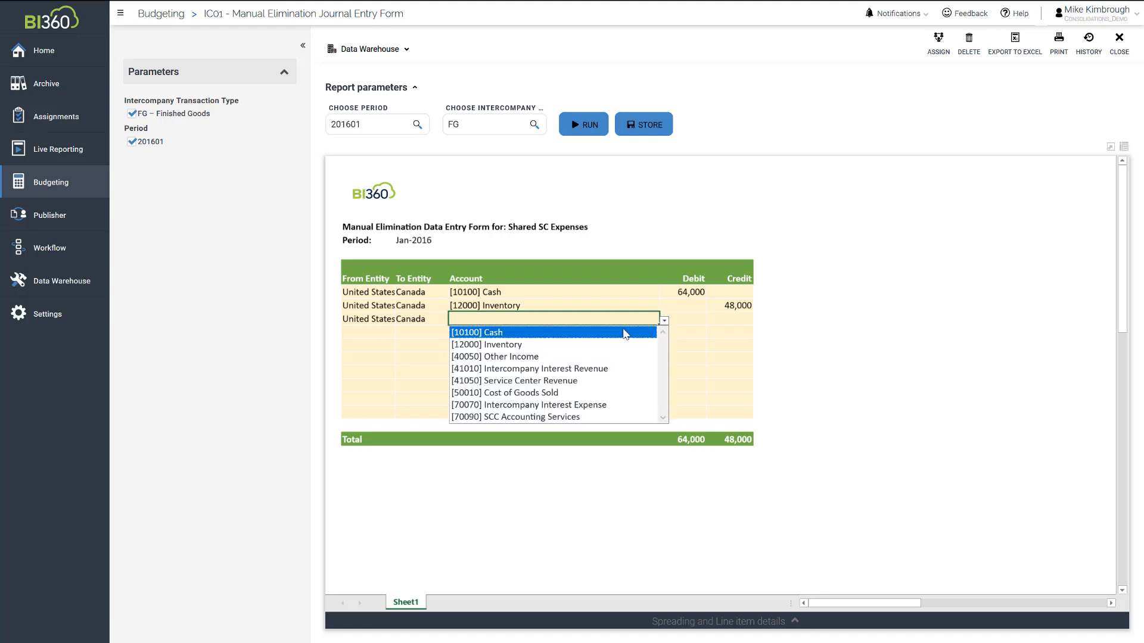
{"action": "left_click", "coordinate": [517, 357]}
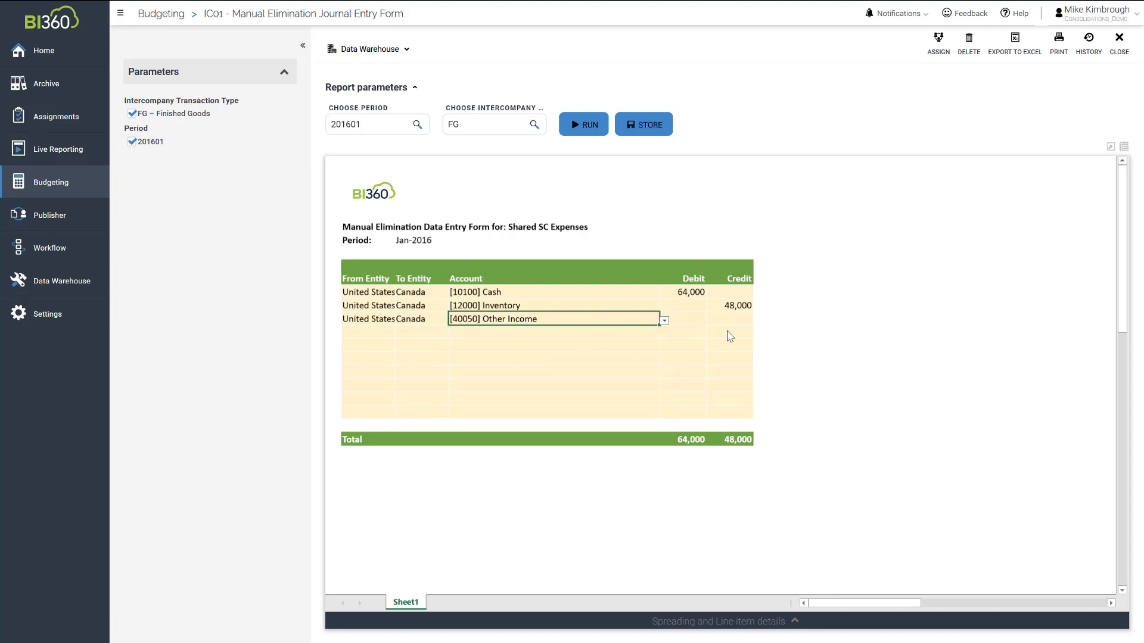
{"action": "left_click", "coordinate": [723, 322]}
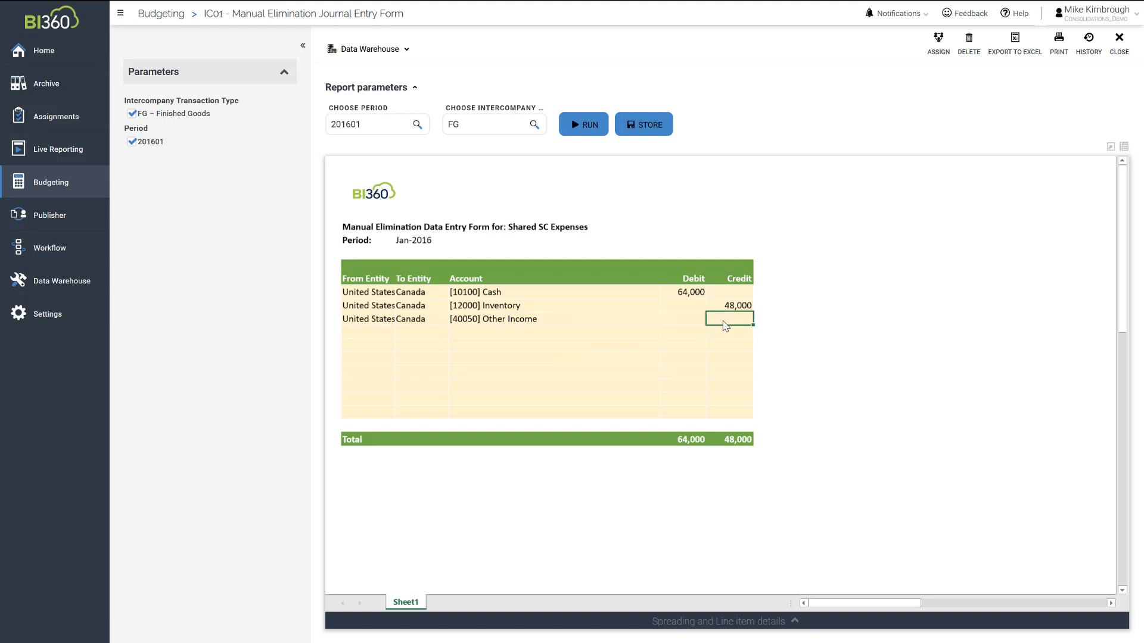
{"action": "type", "text": "64000"}
Add a fourth line from United States to Canada on account [50010] Cost of Goods Sold with a debit of 48,000.
{"action": "left_click", "coordinate": [392, 335]}
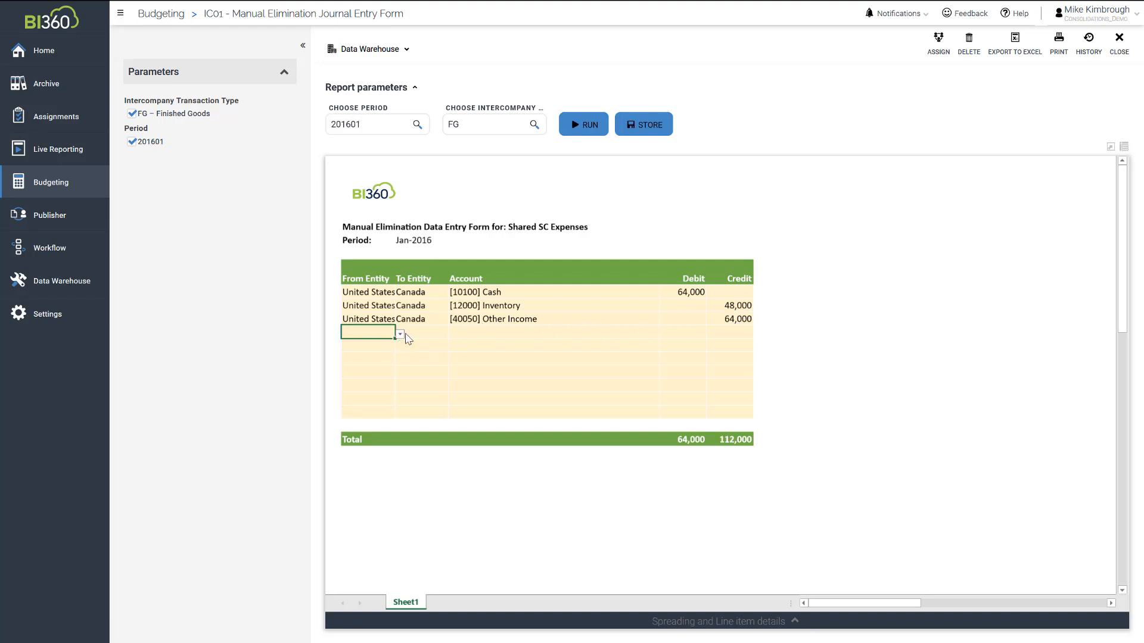
{"action": "left_click", "coordinate": [399, 334]}
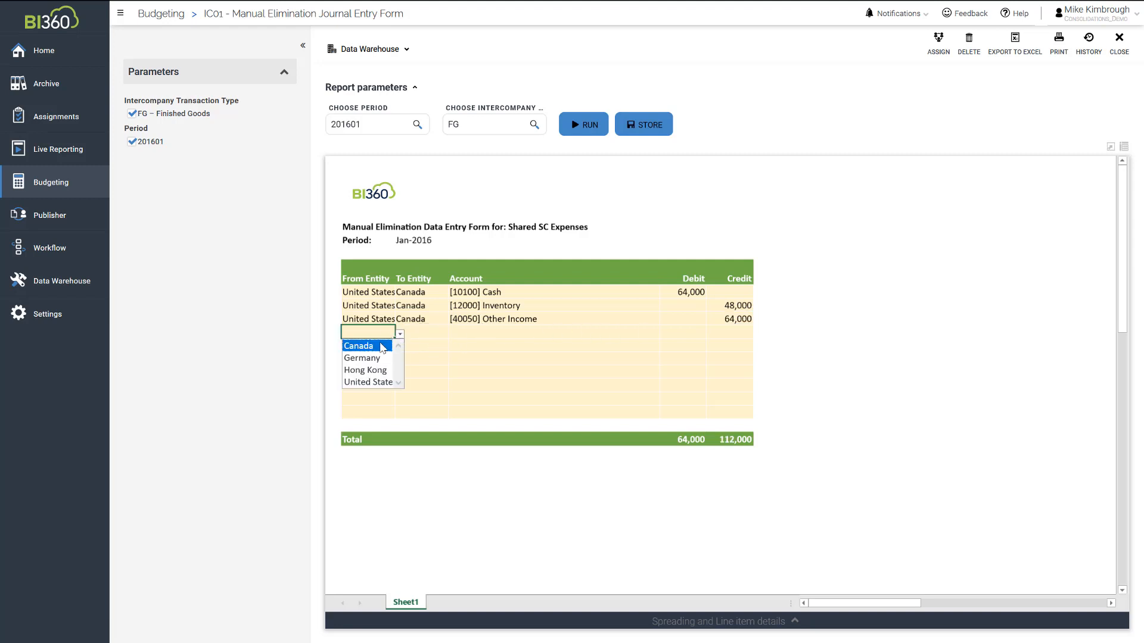
{"action": "left_click", "coordinate": [361, 381]}
{"action": "left_click", "coordinate": [437, 333]}
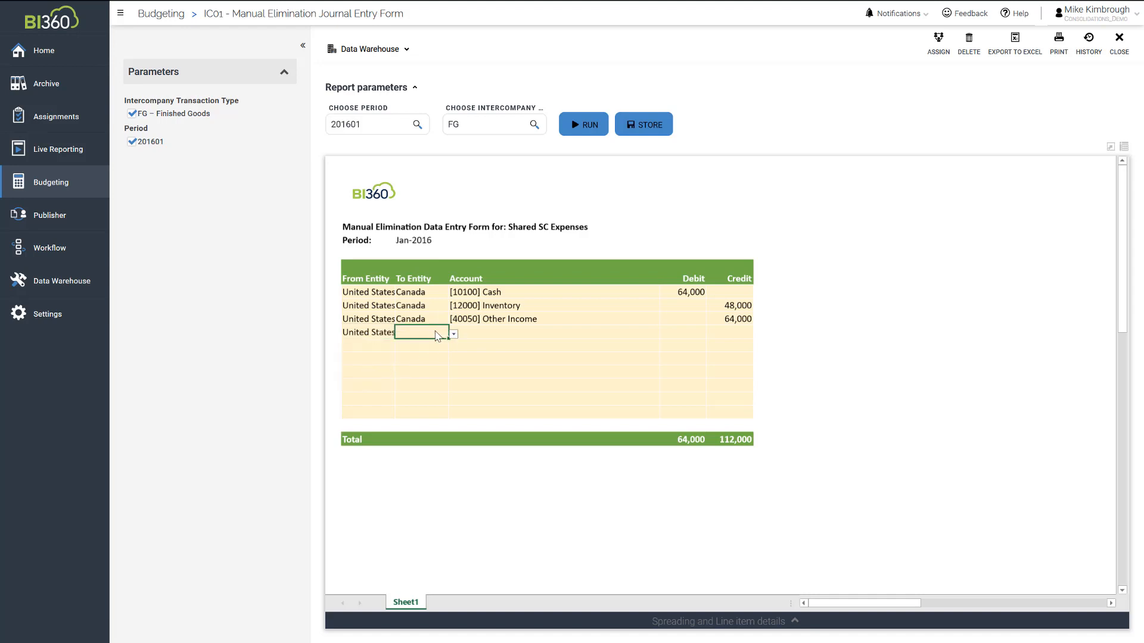
{"action": "left_click", "coordinate": [454, 334]}
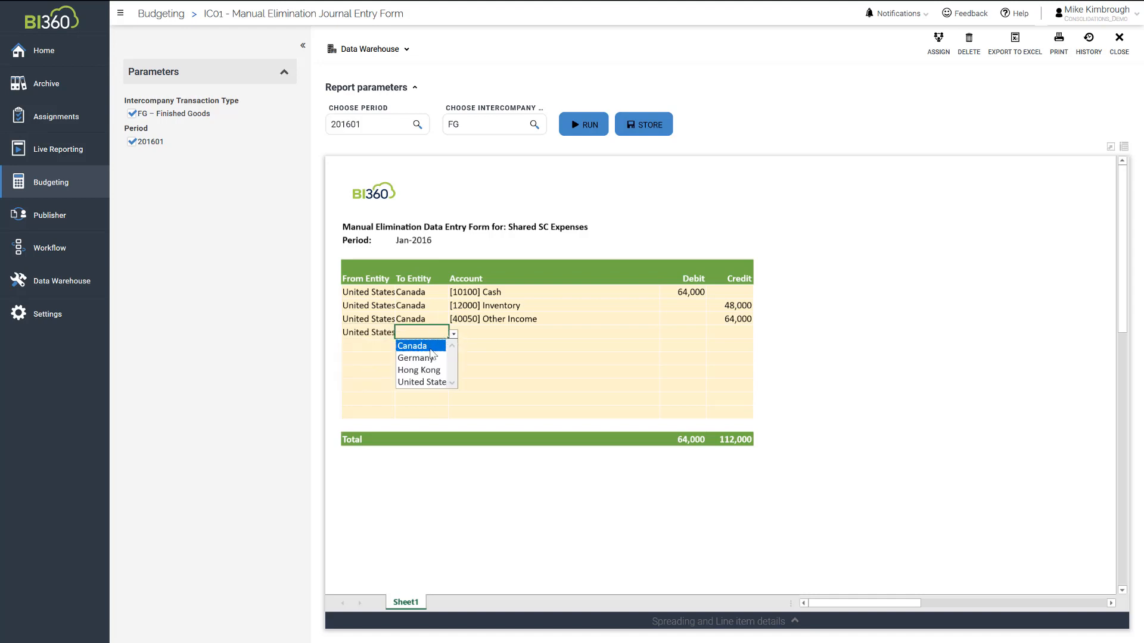
{"action": "left_click", "coordinate": [433, 347]}
{"action": "left_click", "coordinate": [490, 335]}
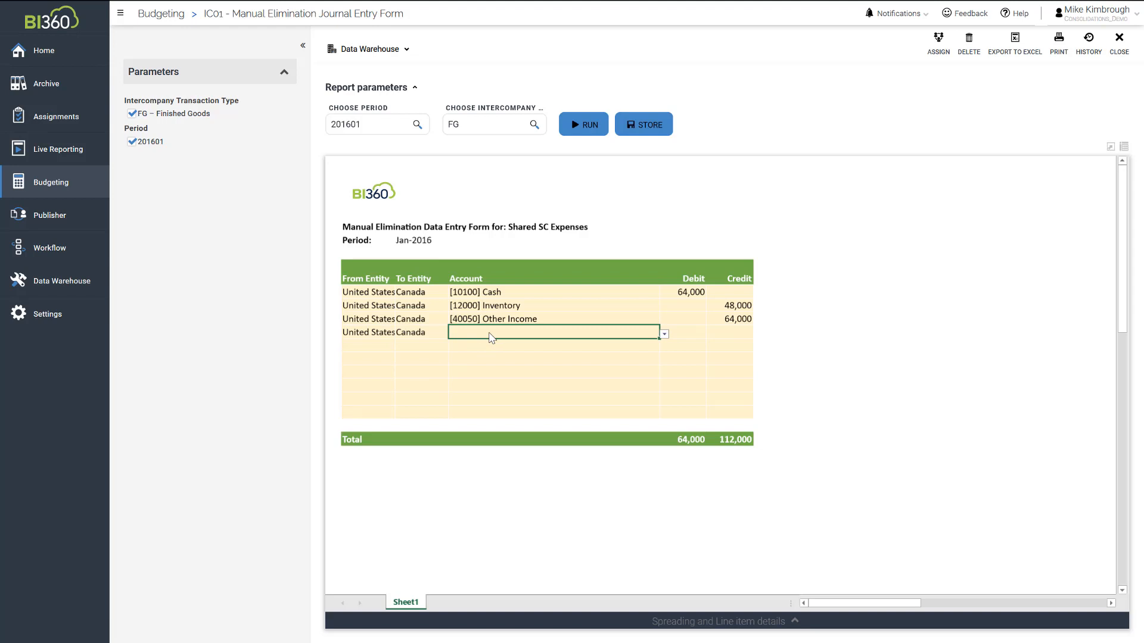
{"action": "left_click", "coordinate": [664, 335]}
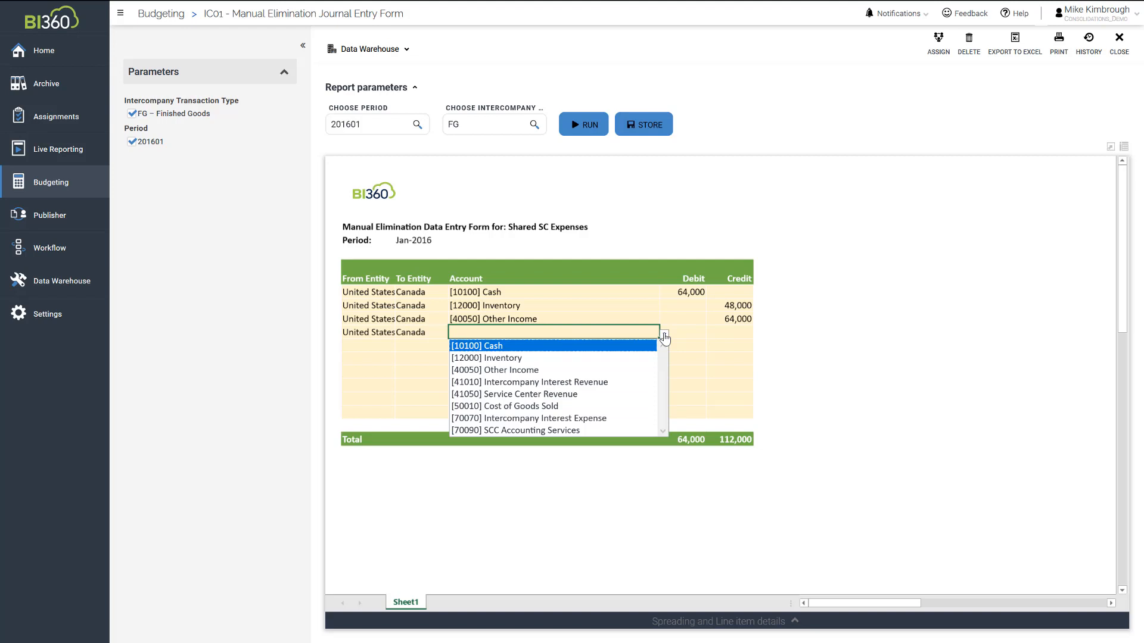
{"action": "left_click", "coordinate": [523, 411]}
{"action": "left_click", "coordinate": [679, 335]}
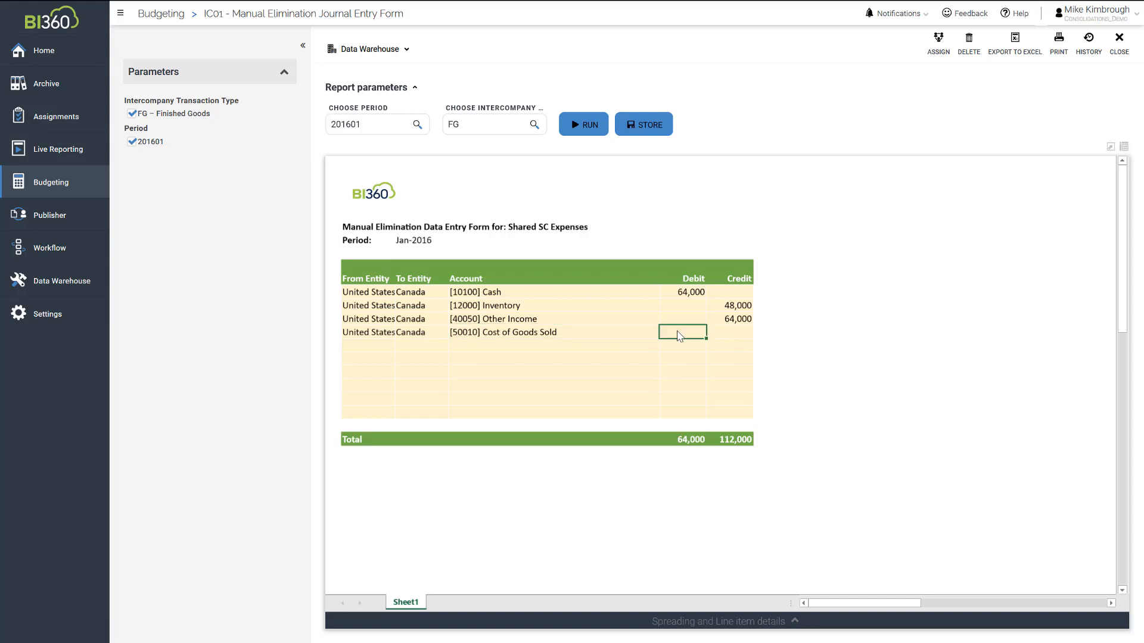
{"action": "type", "text": "48,000"}
{"action": "key", "text": "Return"}
Store the manual elimination journal entry for period 201601 and transaction type FG.
{"action": "left_click", "coordinate": [646, 125]}
{"action": "left_click", "coordinate": [647, 126]}
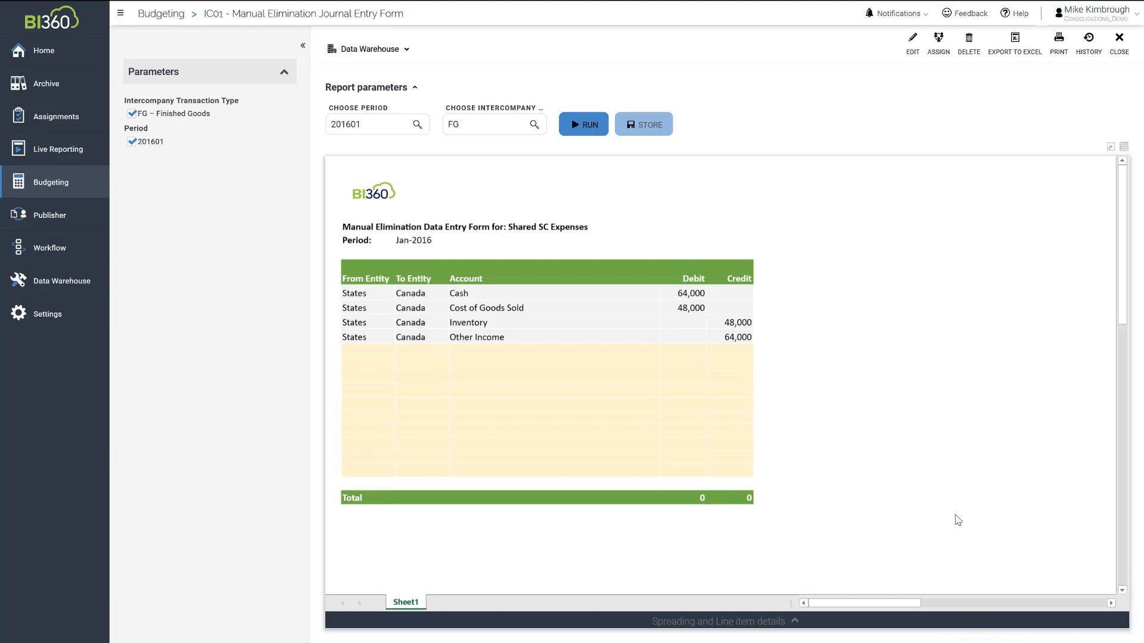
{"action": "left_click", "coordinate": [369, 352]}
Open the IC03 Intercompany Consolidations - PL live report and rerun it for period 201601, all entities, tree Geography,null and currency USD.
{"action": "left_click", "coordinate": [44, 156]}
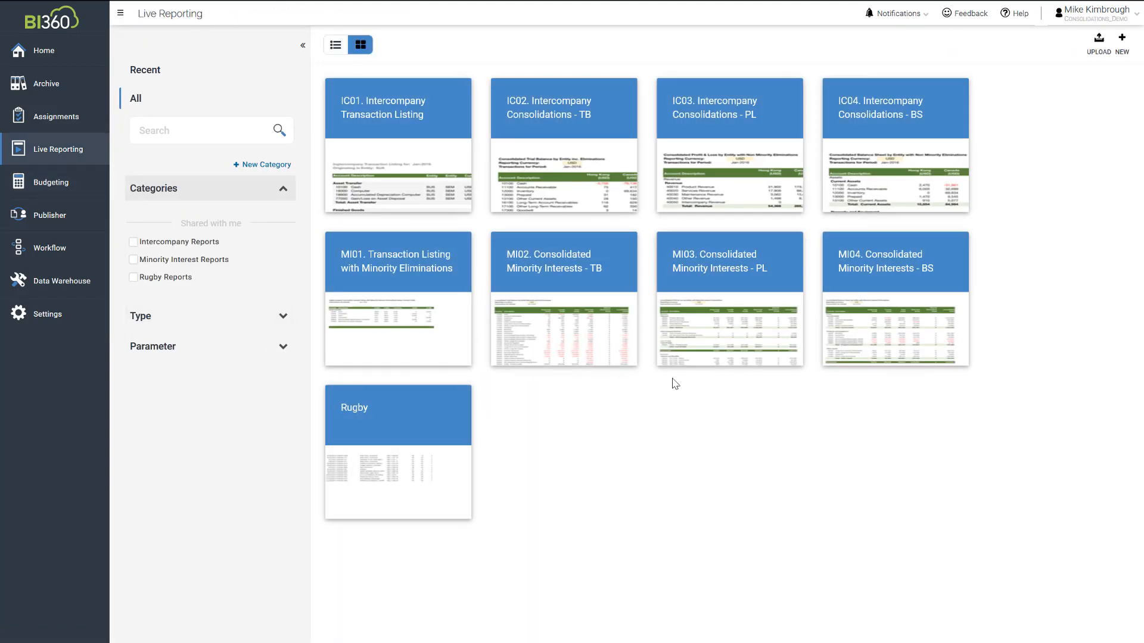
{"action": "mouse_move", "coordinate": [731, 180]}
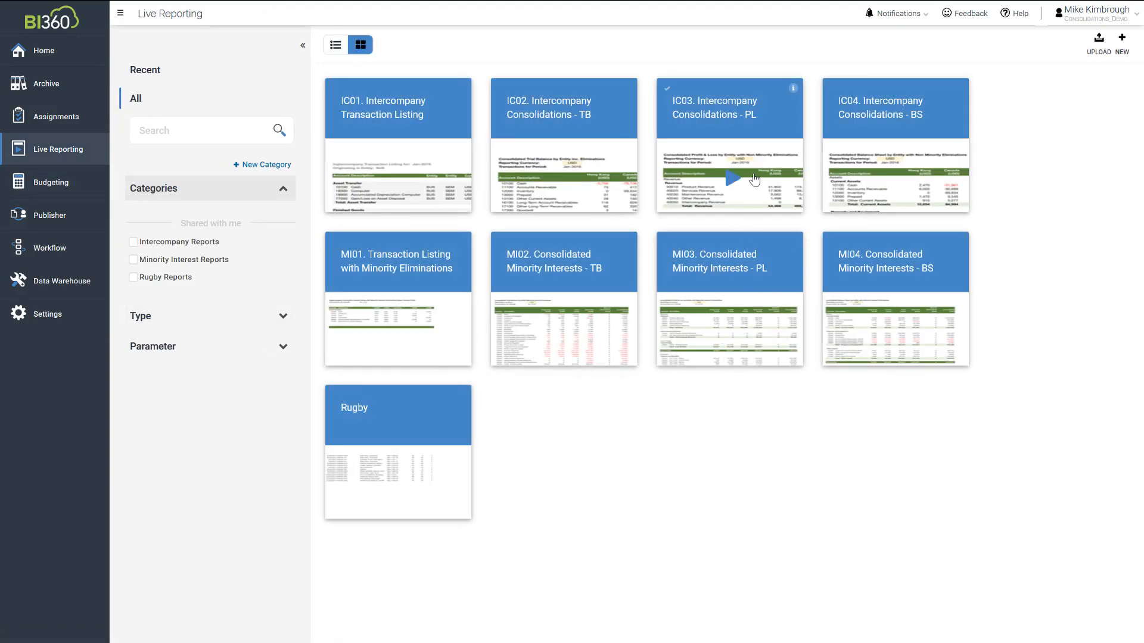
{"action": "left_click", "coordinate": [732, 181]}
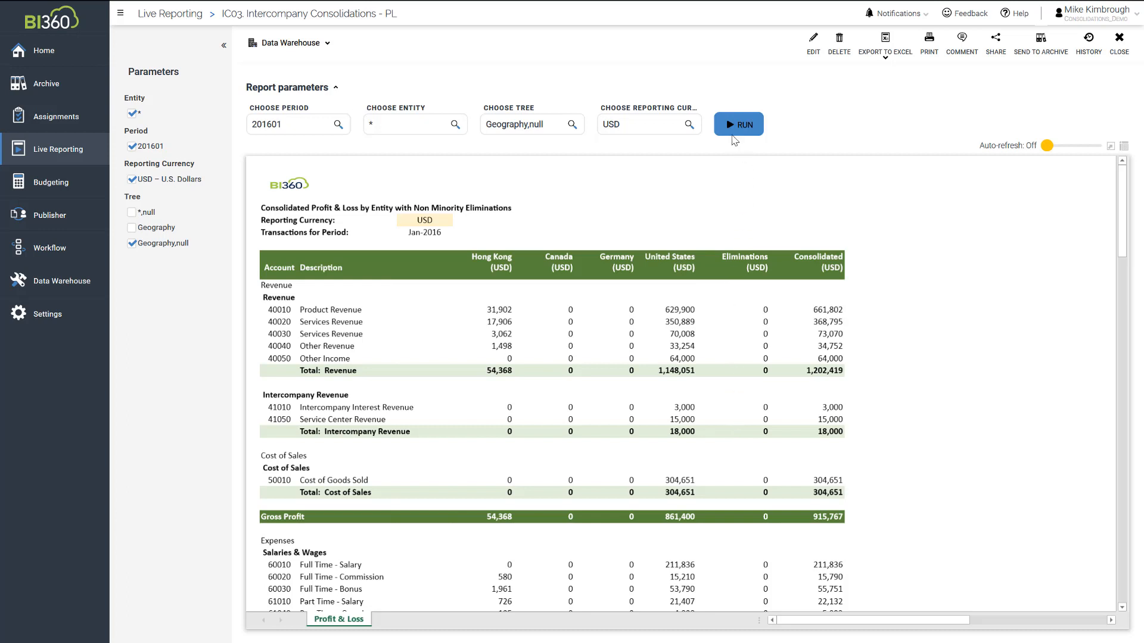
{"action": "left_click", "coordinate": [727, 130]}
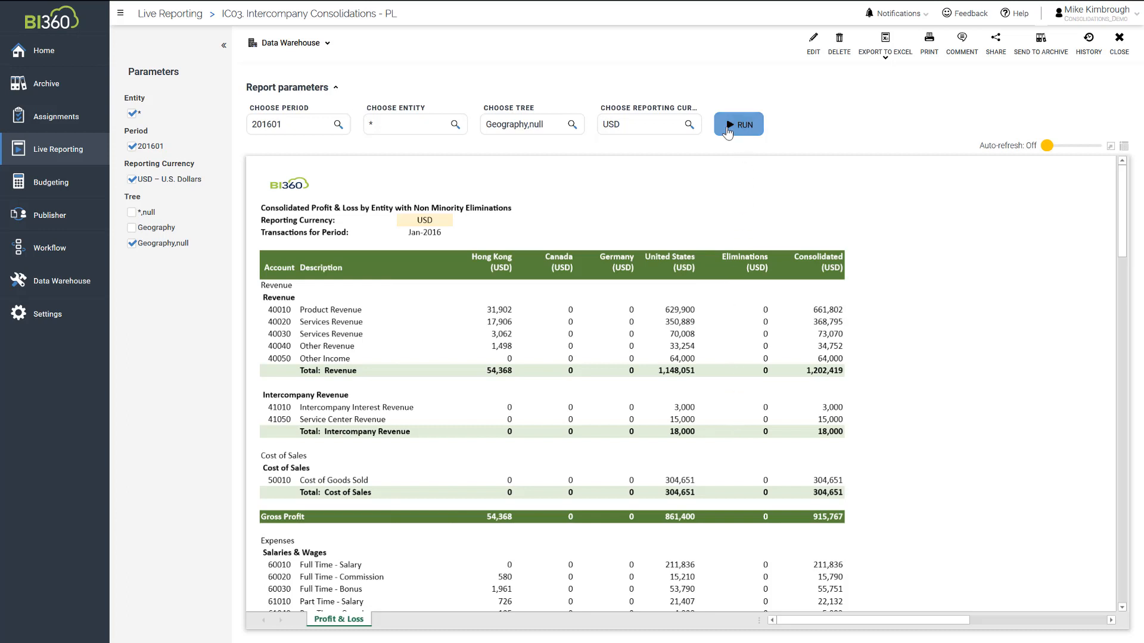